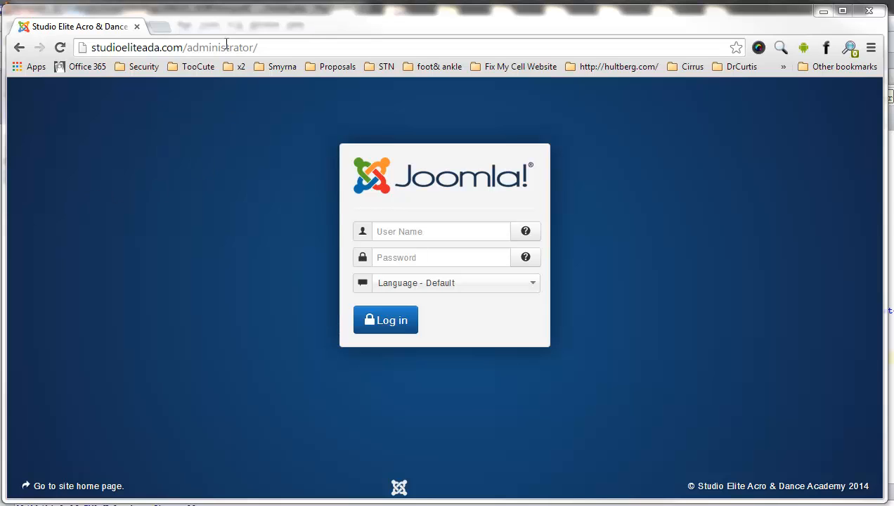
Log in to the site's Joomla administration with the account's user name and password
left_click(194, 49)
left_click_drag(188, 48, 264, 48)
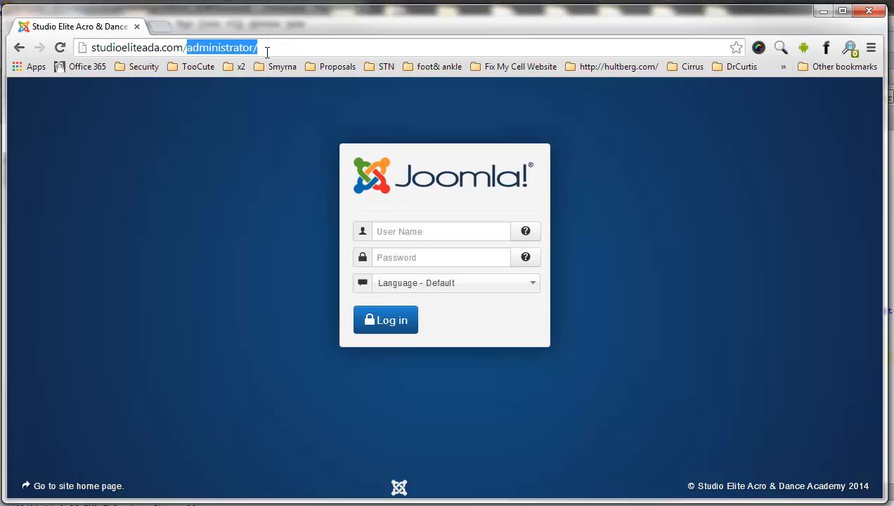
left_click(262, 47)
left_click(392, 233)
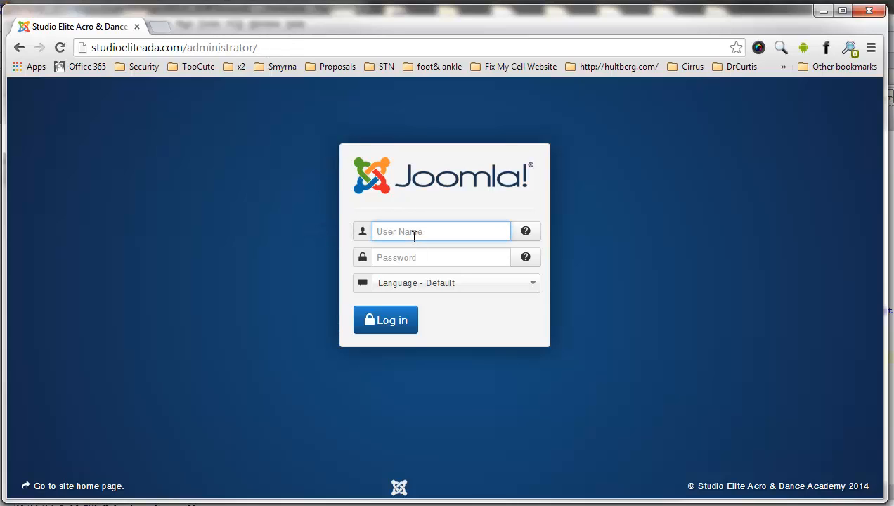
type("studioeliteada")
left_click(425, 258)
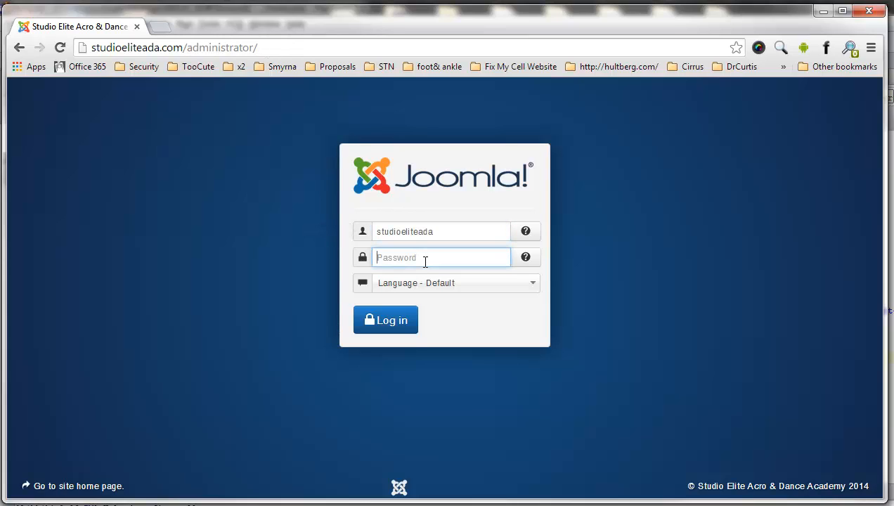
type("*************")
key("Return")
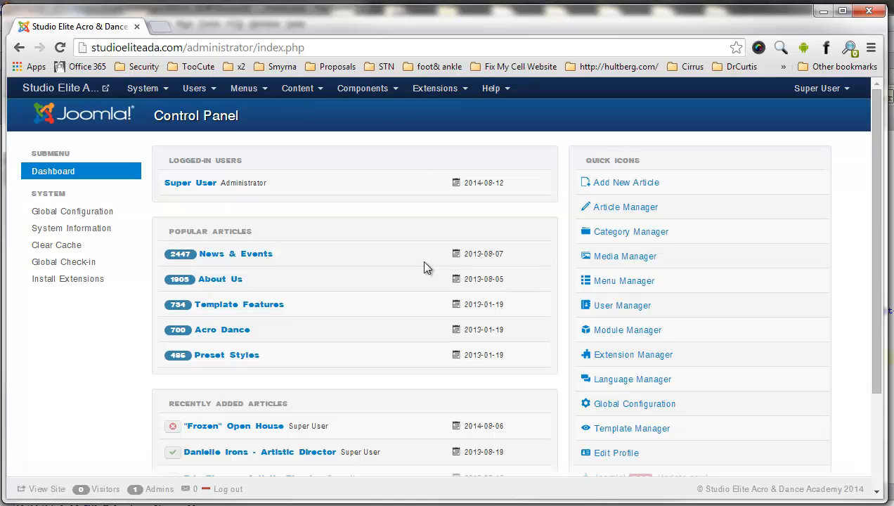
Open the Plug-in Manager and search the plug-ins for "exile"
left_click(433, 92)
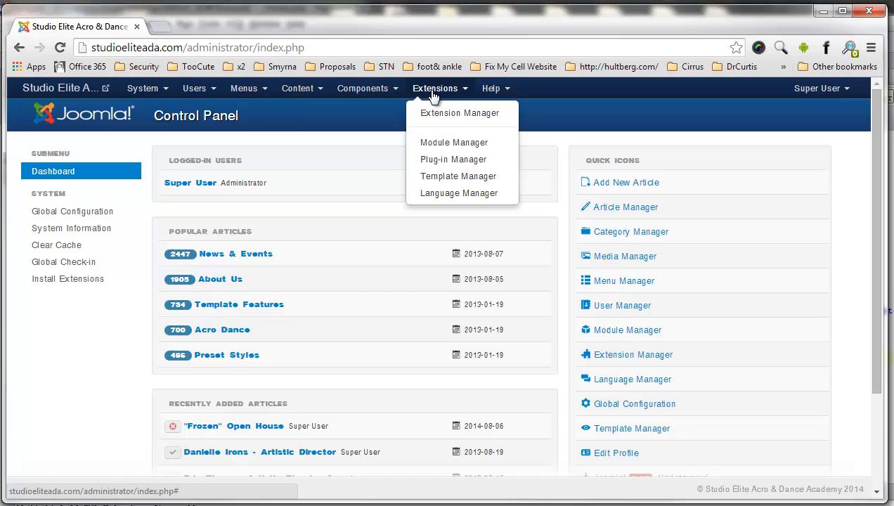
left_click(436, 143)
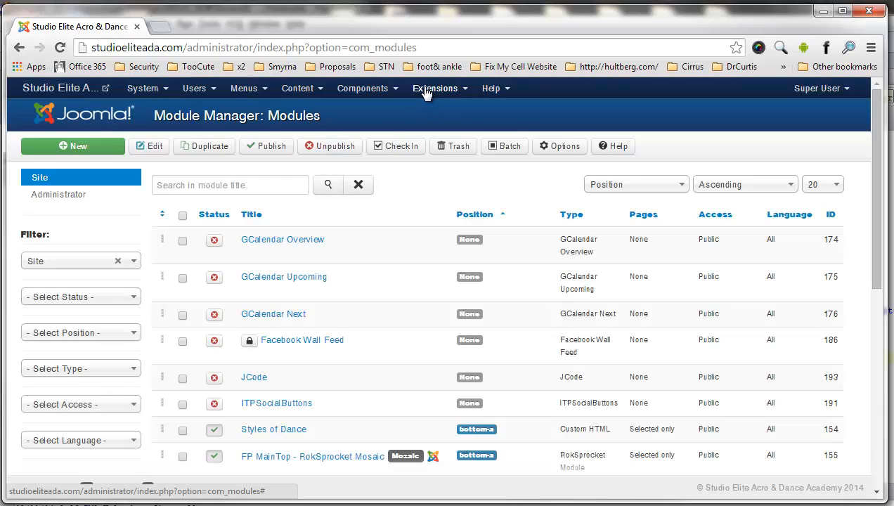
left_click(425, 93)
left_click(433, 160)
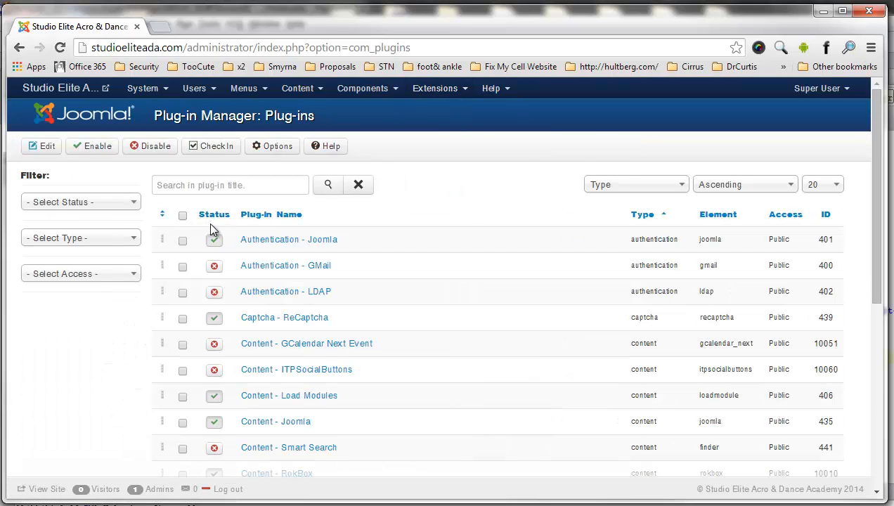
left_click(225, 183)
type("exi")
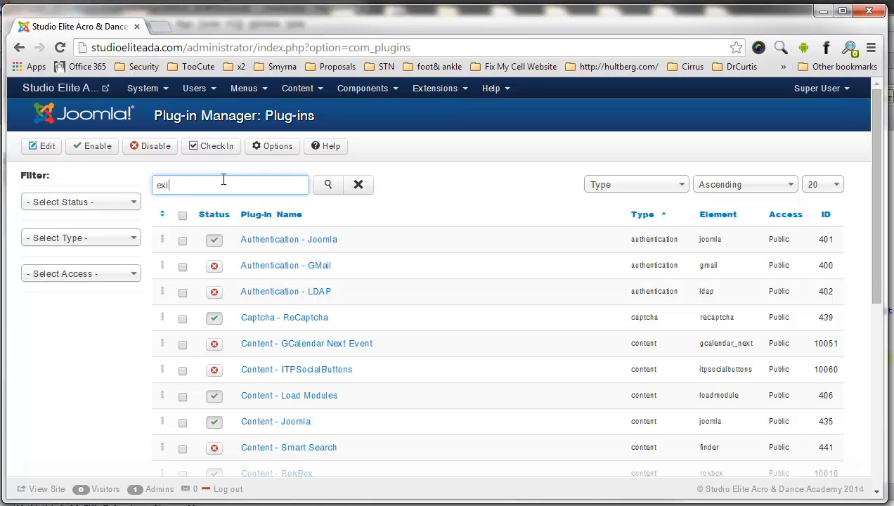
type("le")
key("Return")
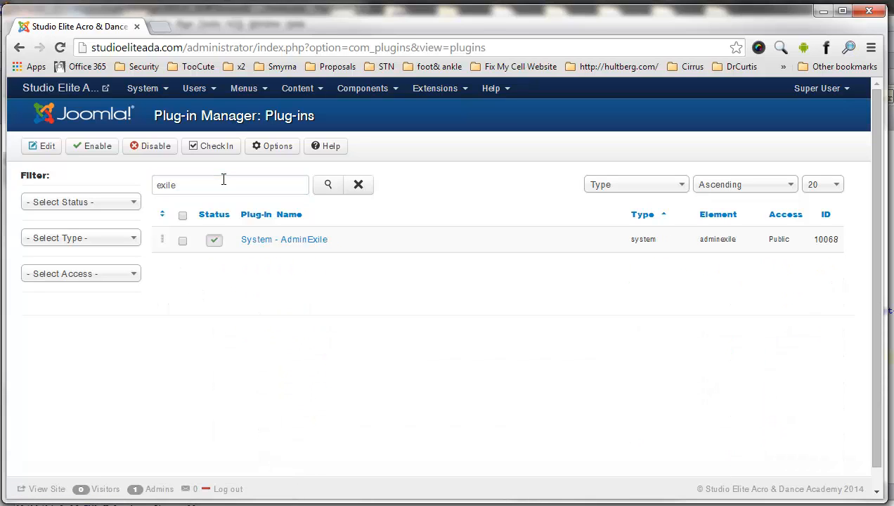
Open the System - AdminExile plug-in and show its IP Security settings
left_click(271, 241)
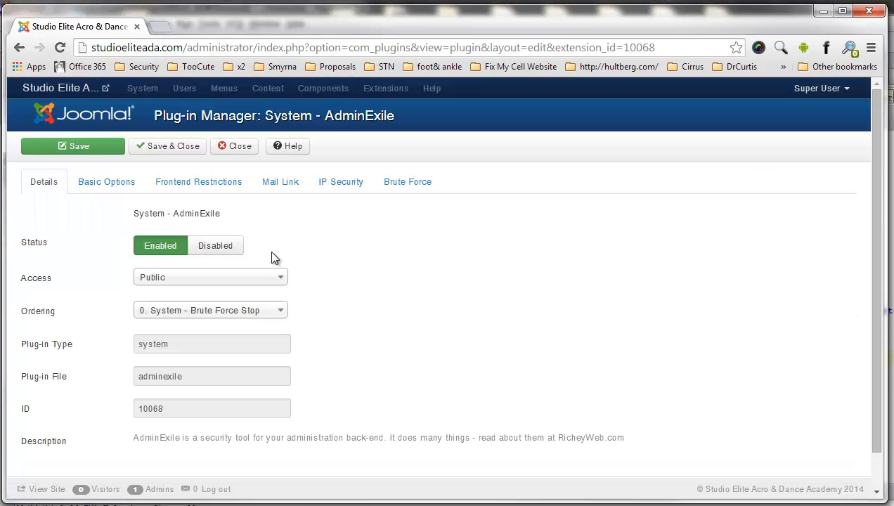
left_click(338, 180)
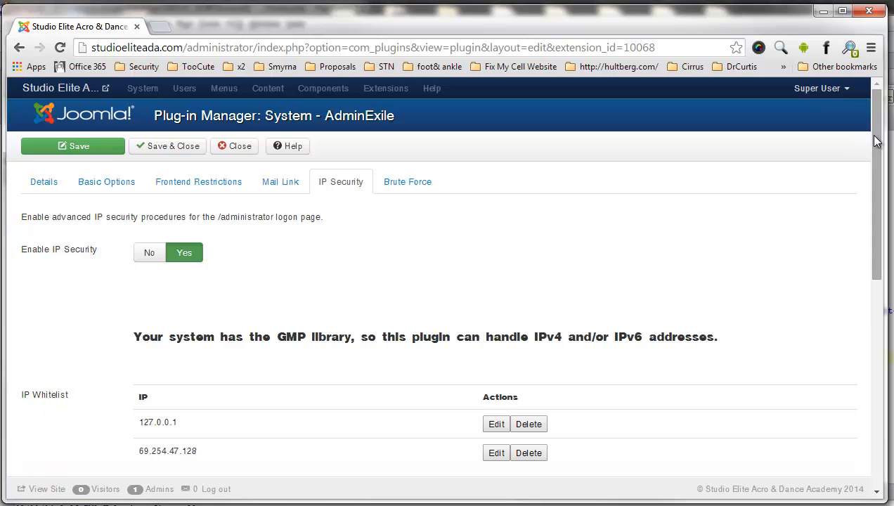
mouse_move(880, 121)
left_mouse_down()
mouse_move(880, 171)
mouse_move(880, 122)
left_mouse_up()
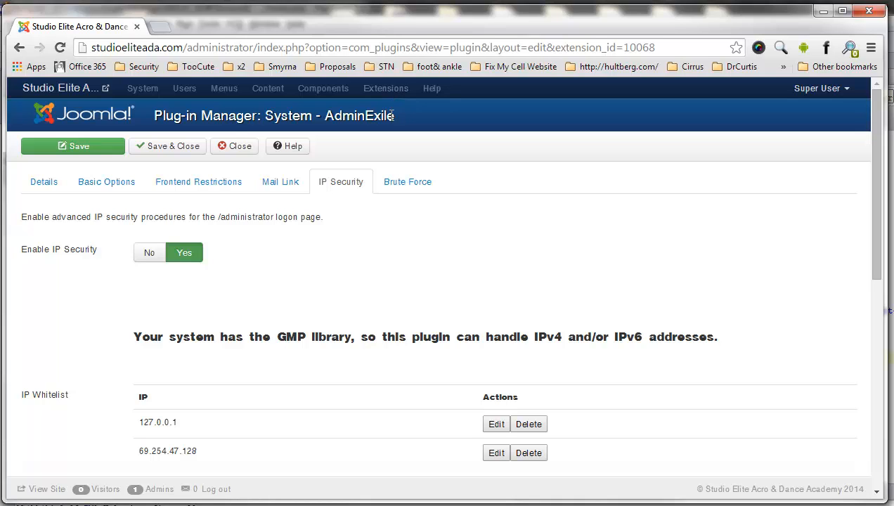
Search for "whatismyip" in a new browser tab, open whatismyip.com and copy the computer's public IP address
left_click(161, 27)
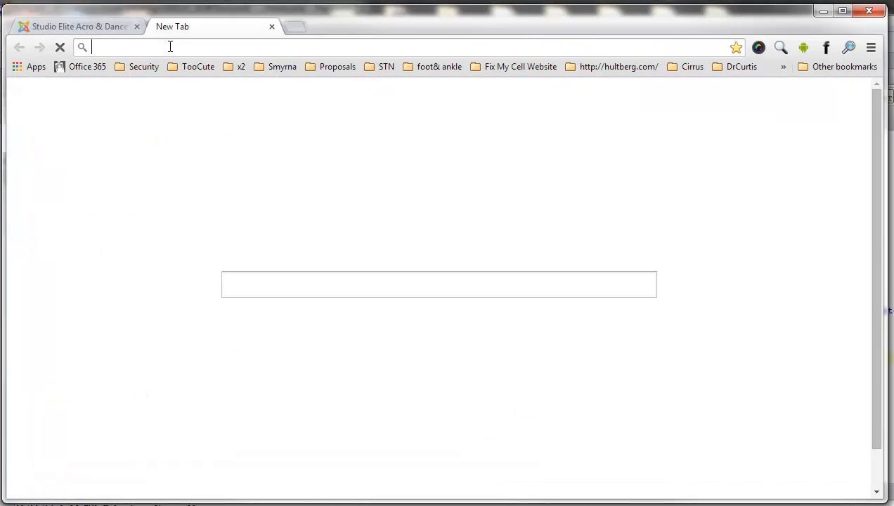
type("what")
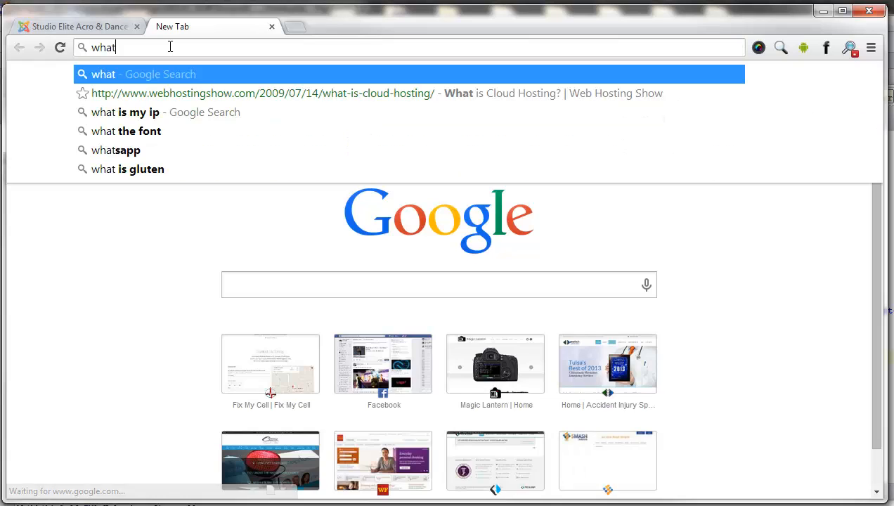
type("is")
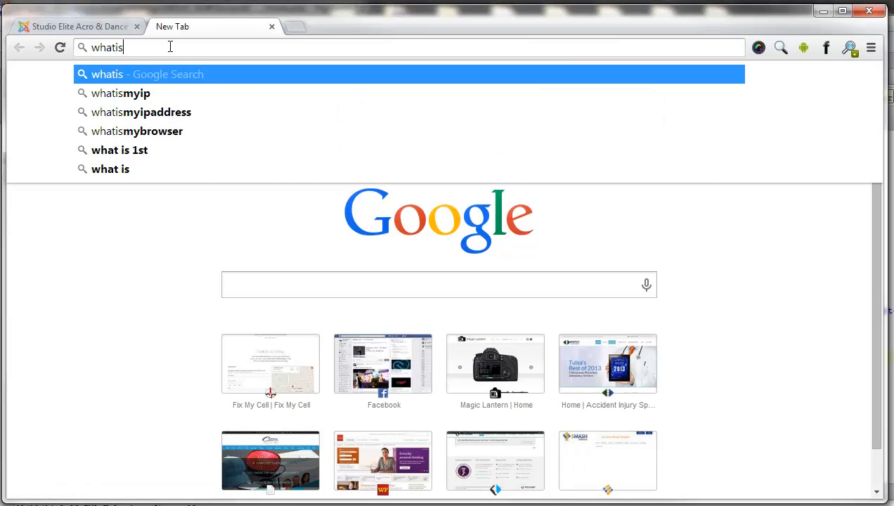
type("myip")
key("Return")
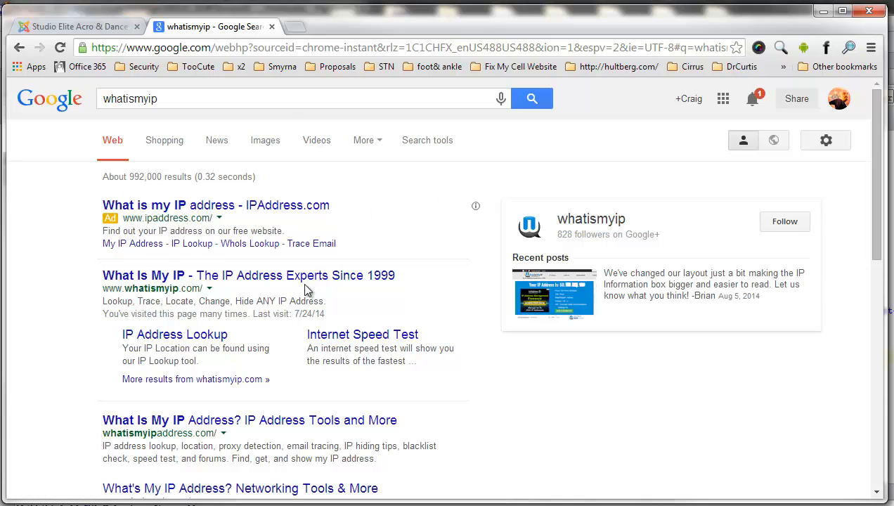
left_click(201, 281)
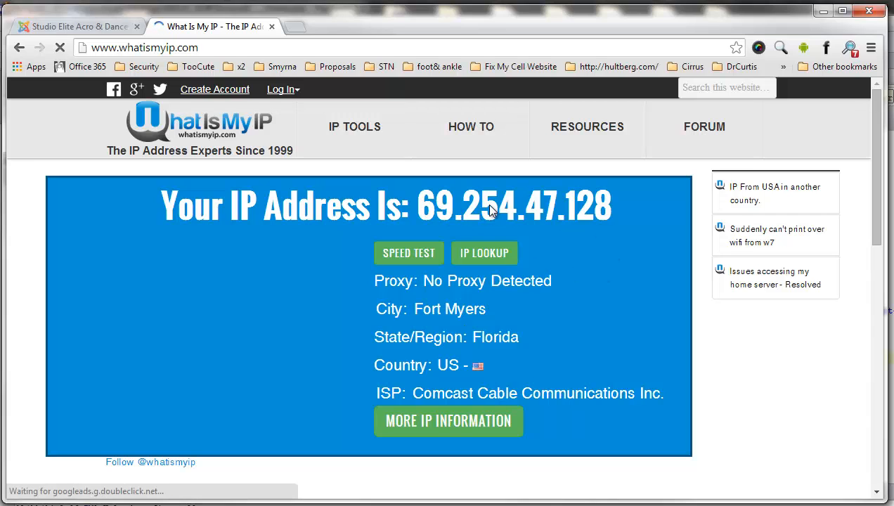
left_click_drag(416, 206, 618, 205)
key("ctrl+c")
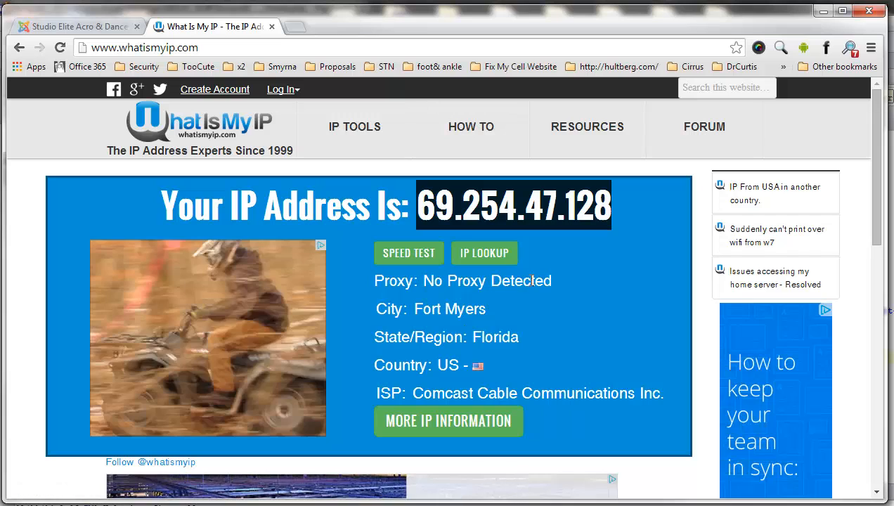
Try to add the copied public IP address to AdminExile's IP Whitelist
left_click(89, 29)
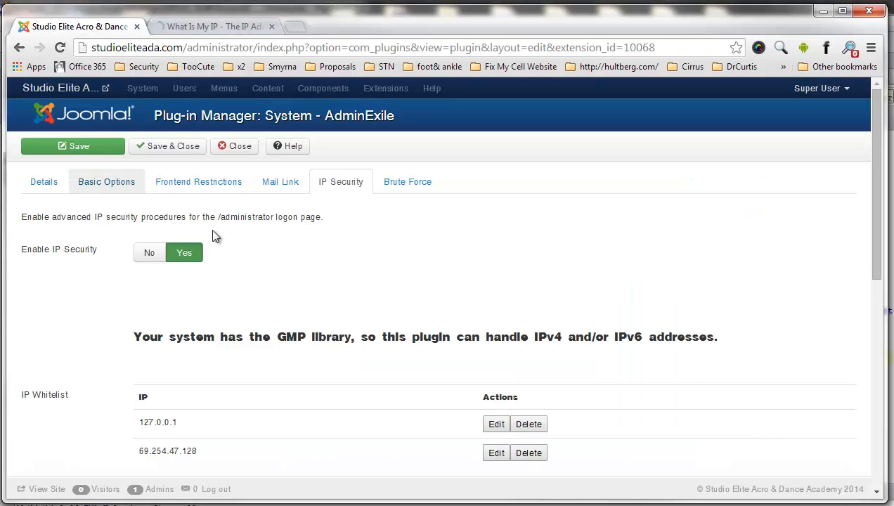
scroll(876, 233, "down", 3)
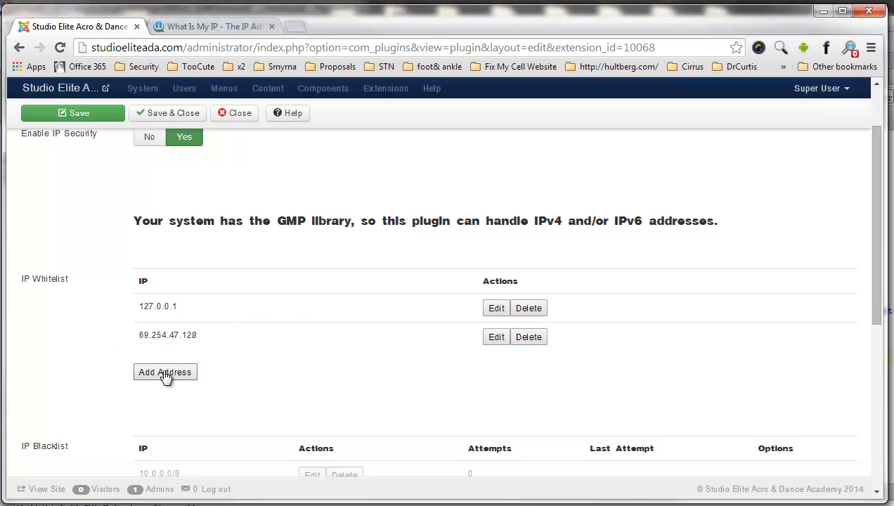
left_click(165, 374)
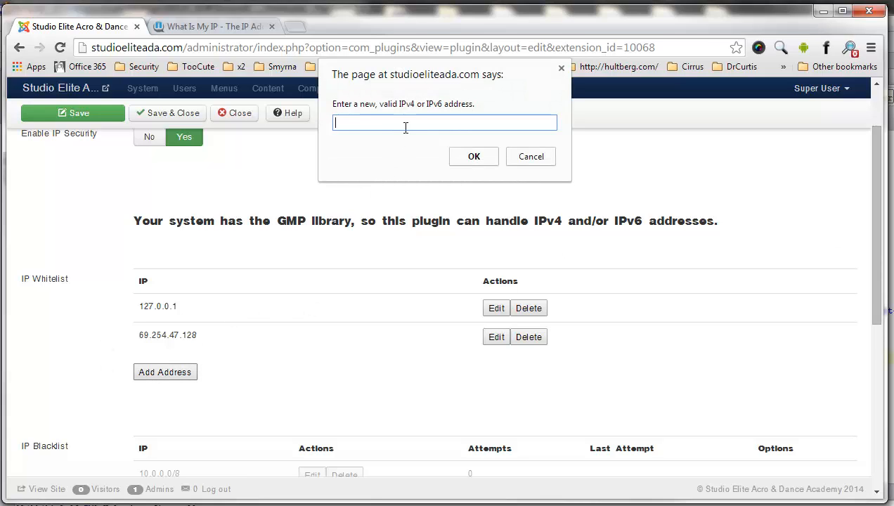
key("ctrl+v")
left_click(470, 158)
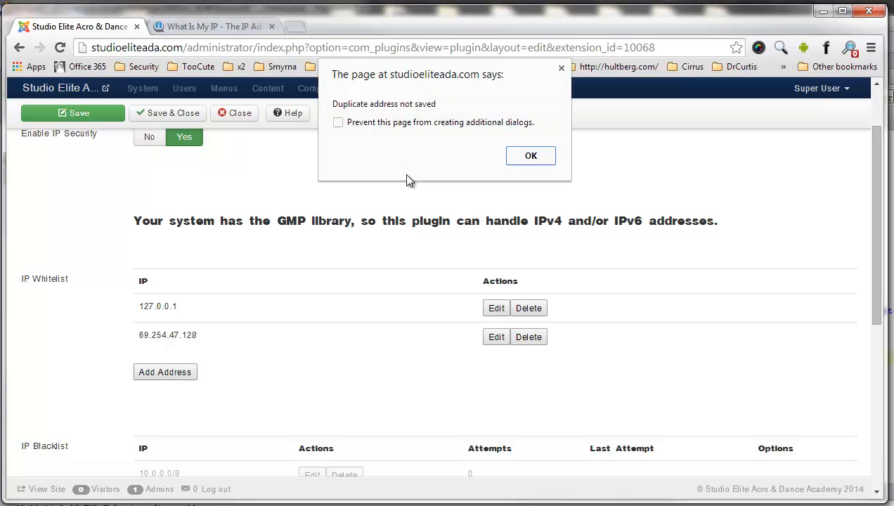
left_click(516, 156)
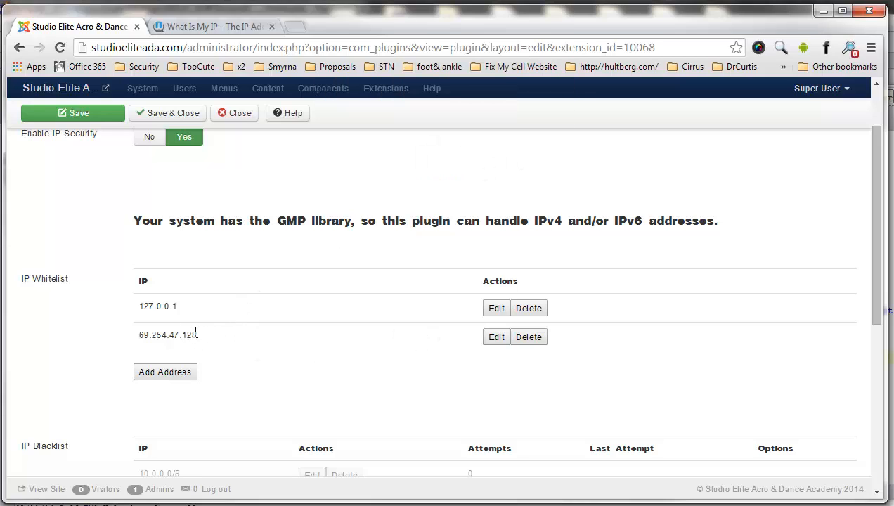
Compare the second IP Whitelist entry with the public IP address given on whatismyip.com
left_click_drag(196, 334, 131, 335)
left_click_drag(210, 334, 140, 339)
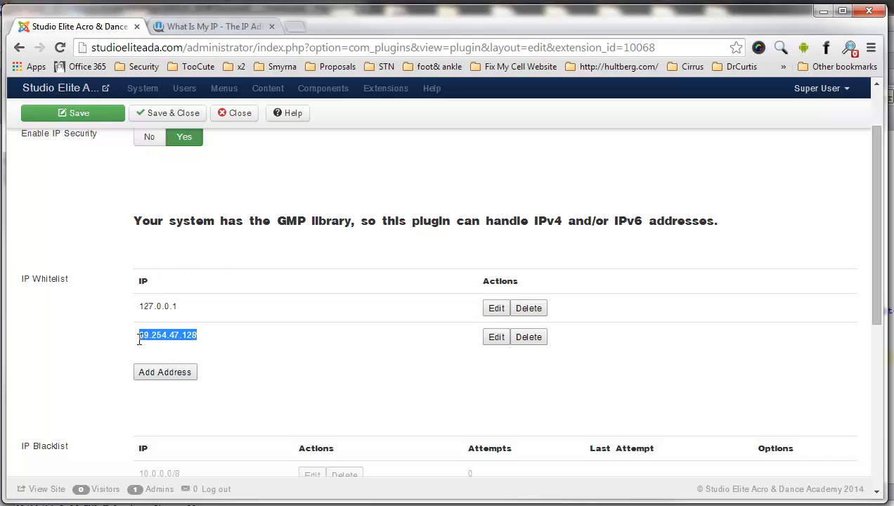
left_click(227, 333)
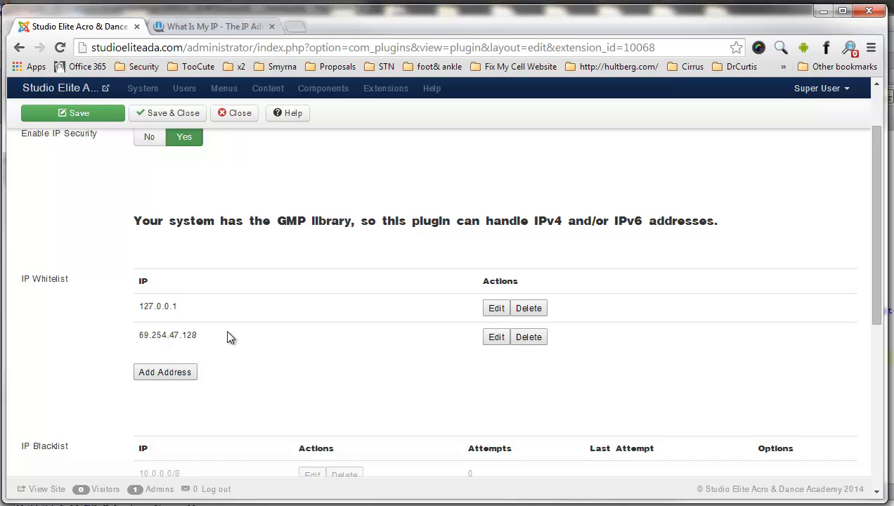
left_click_drag(201, 335, 136, 335)
left_click(237, 26)
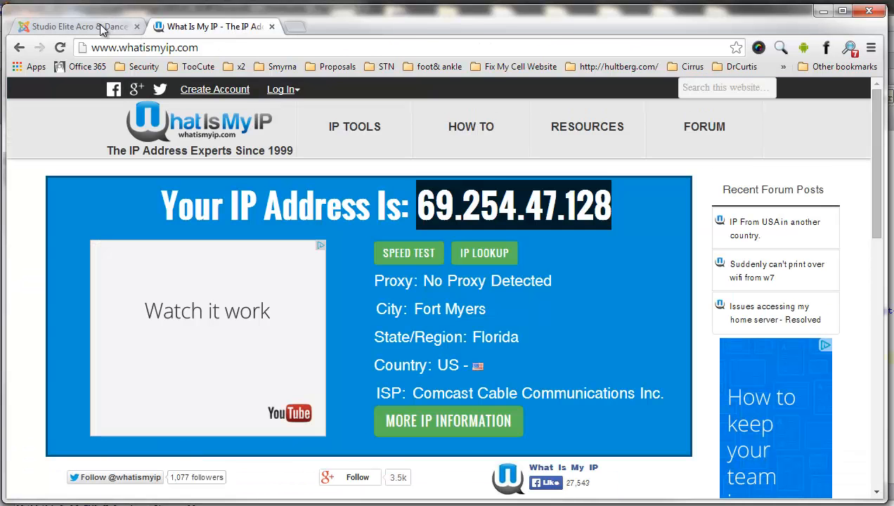
left_click(99, 27)
left_click(202, 328)
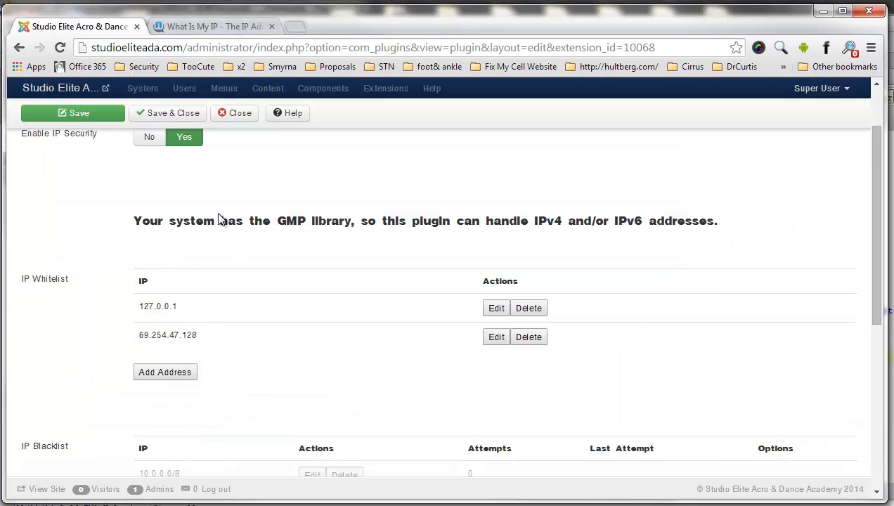
double_click(186, 333)
scroll(198, 284, "up", 3)
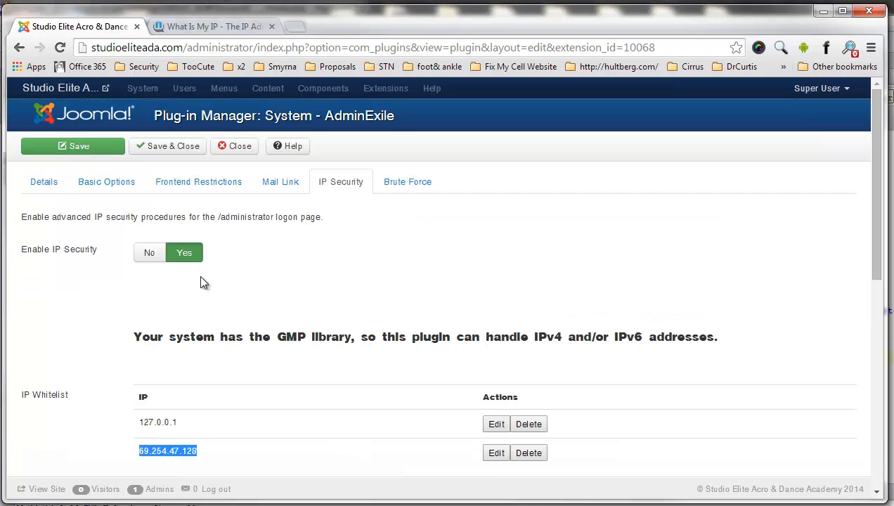
Delete 69.254.47.128 from the IP Whitelist, then save and close the AdminExile plug-in
scroll(309, 267, "down", 3)
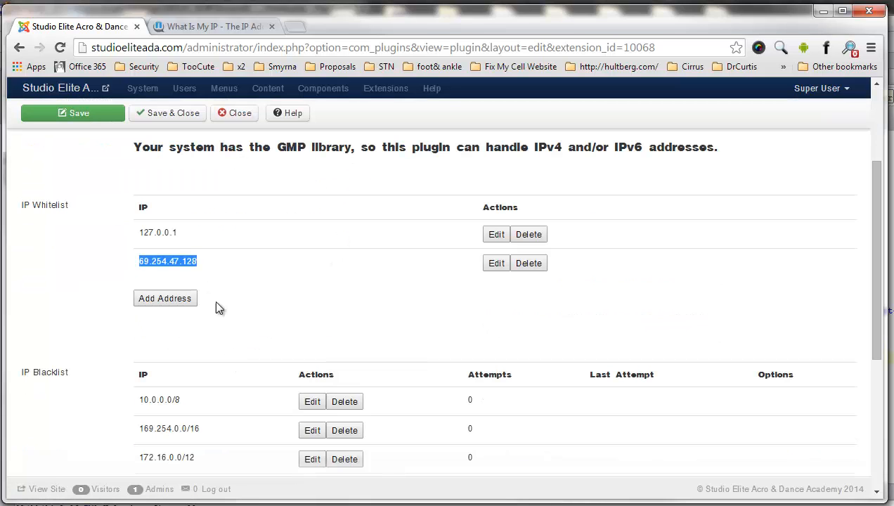
left_click(415, 252)
left_click_drag(209, 267, 140, 264)
left_click(530, 270)
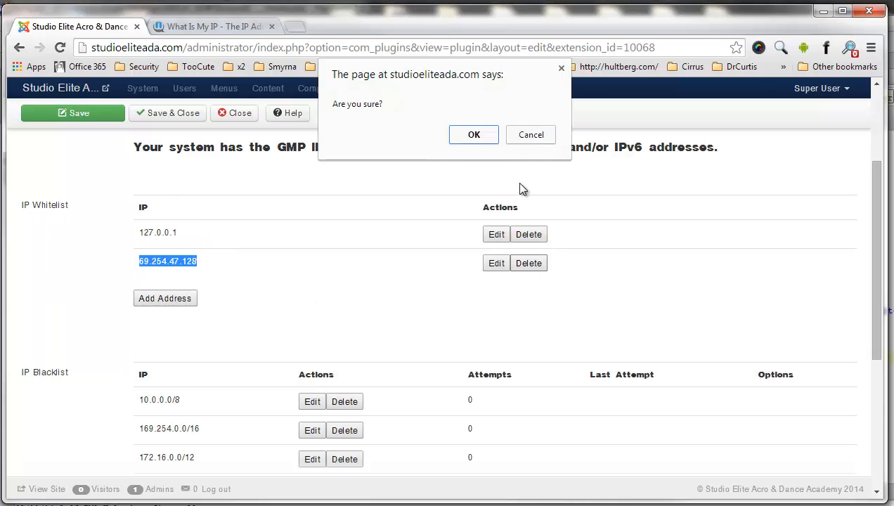
left_click(470, 136)
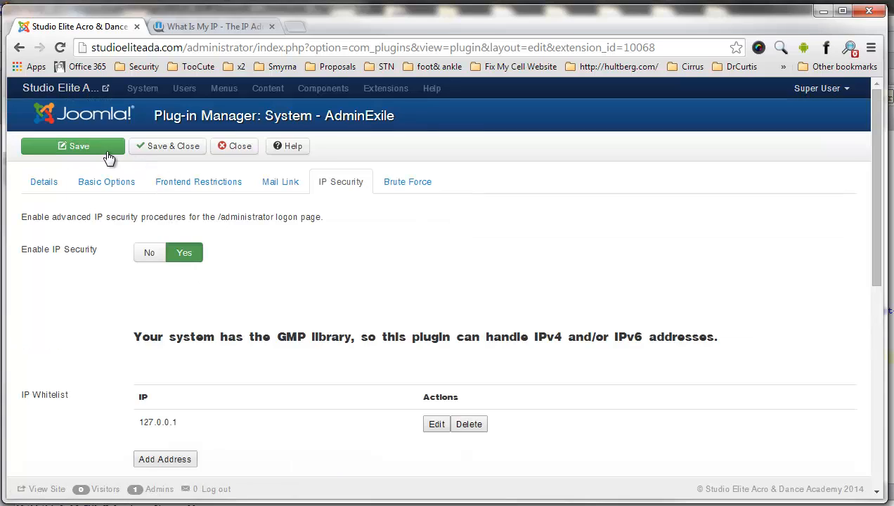
left_click(151, 148)
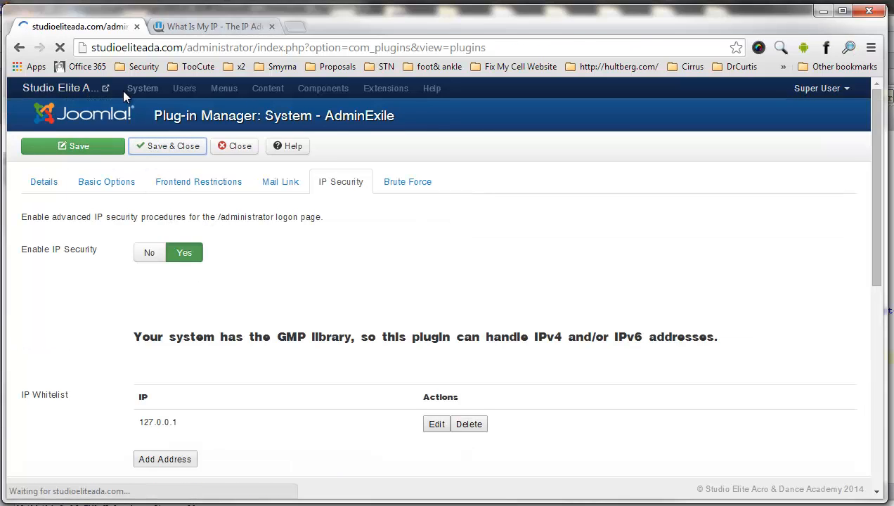
Log out of the Joomla administrator and load studioeliteada.com/administrator without the access key
left_click(822, 88)
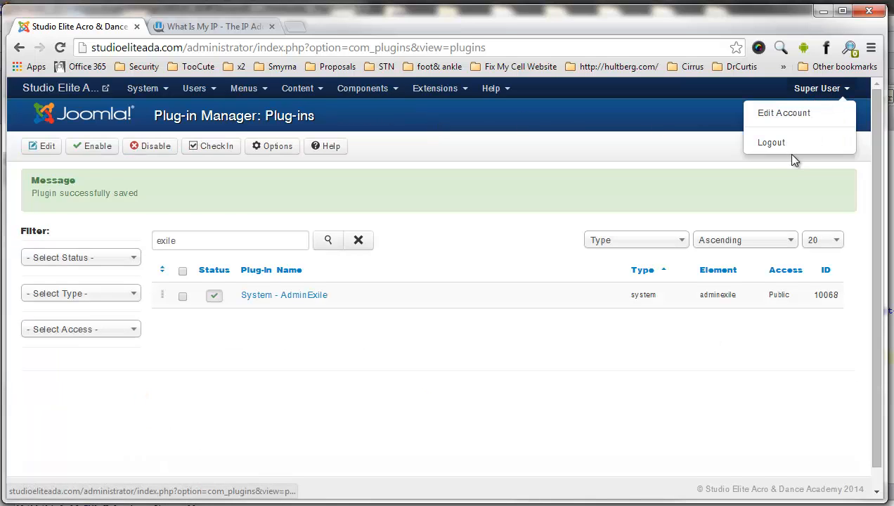
left_click(771, 144)
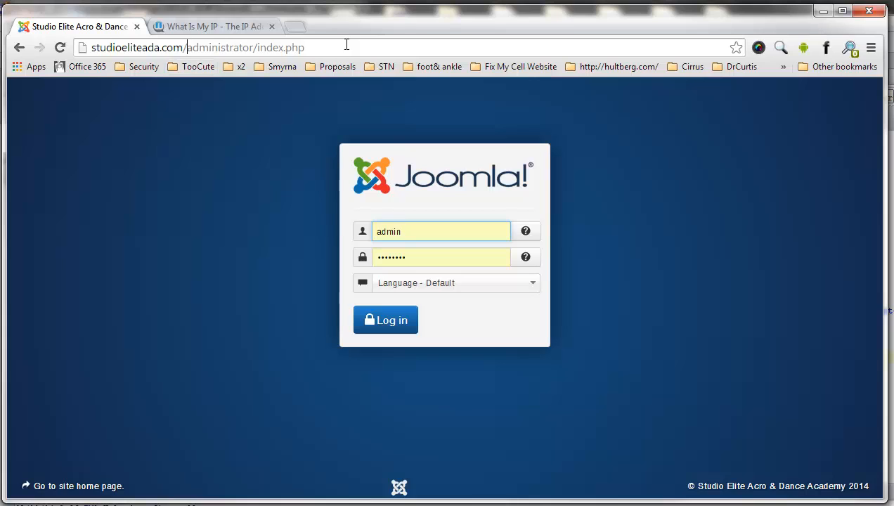
key("shift+End")
key("BackSpace")
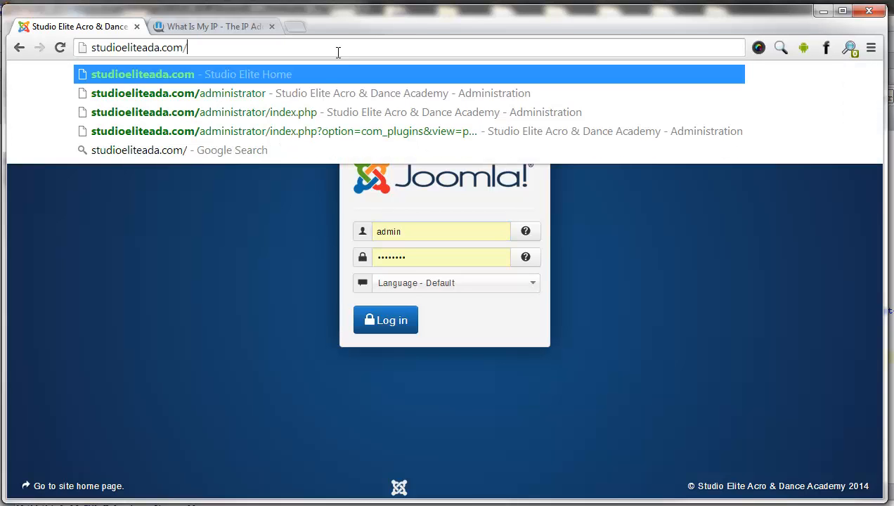
type("administrat")
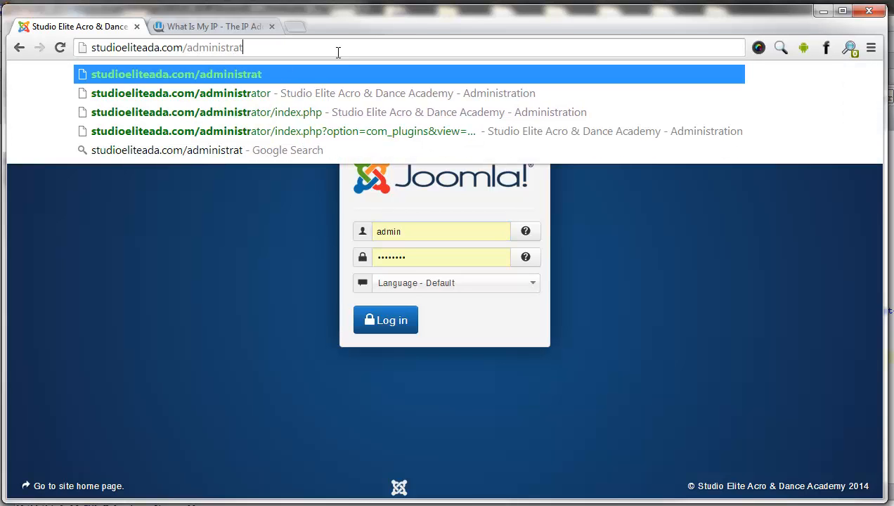
type("or")
key("Return")
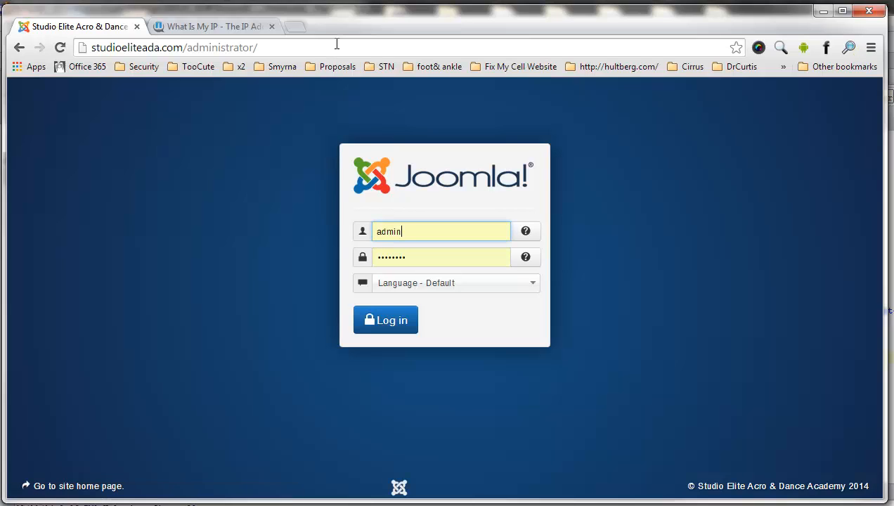
Log in to the Joomla administrator with the username studioeliteada and the account password
left_click(433, 250)
left_click_drag(420, 233, 309, 213)
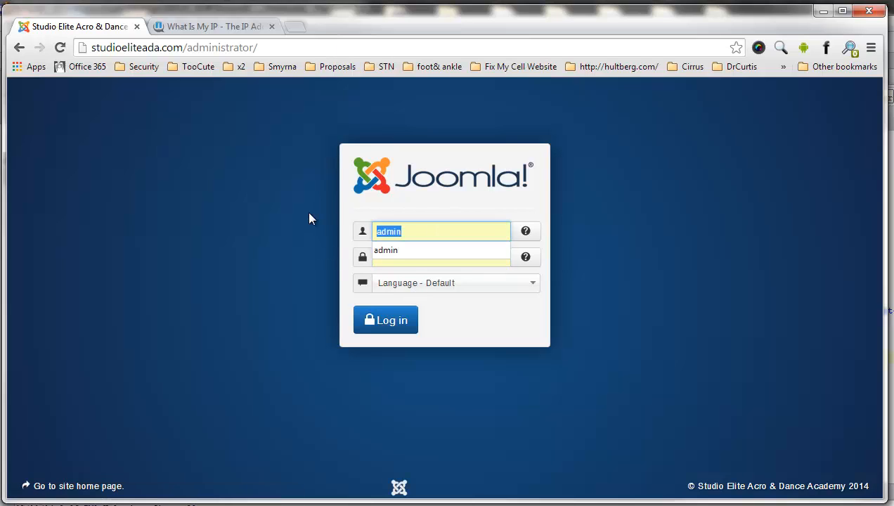
type("studio")
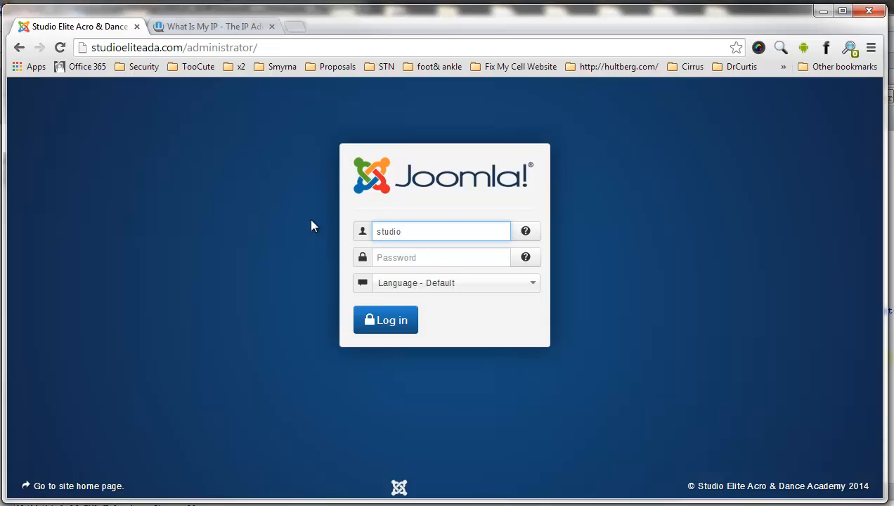
type("eliteada")
key("Tab")
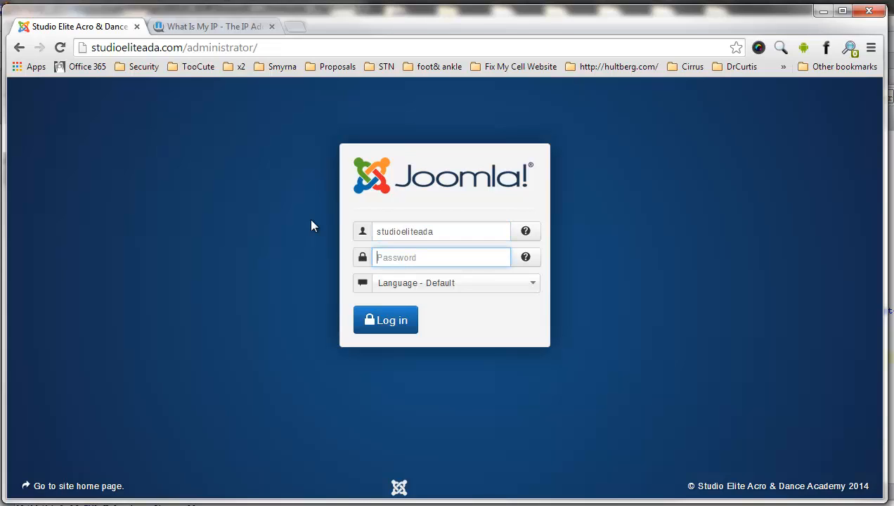
type("*************")
key("Return")
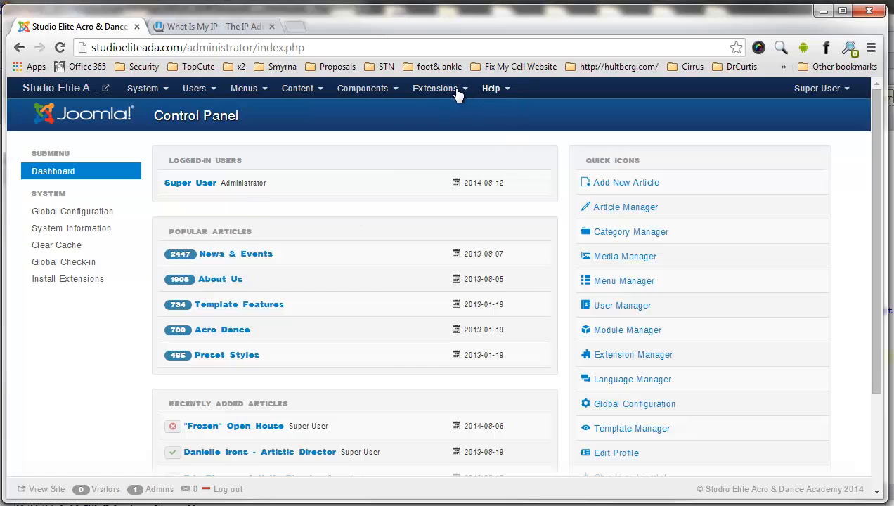
Search the Plug-in Manager for "brute" and open the System - Brute Force Stop plug-in
left_click(441, 91)
left_click(436, 159)
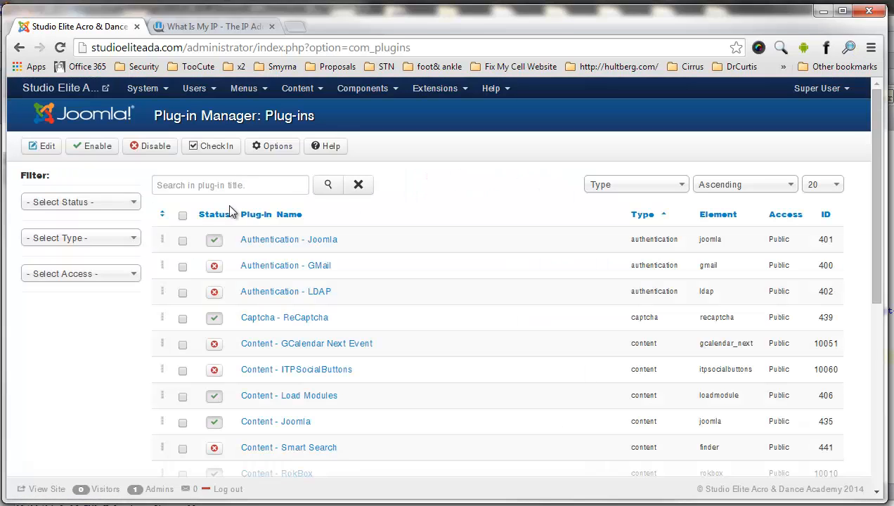
left_click(232, 179)
type("briu")
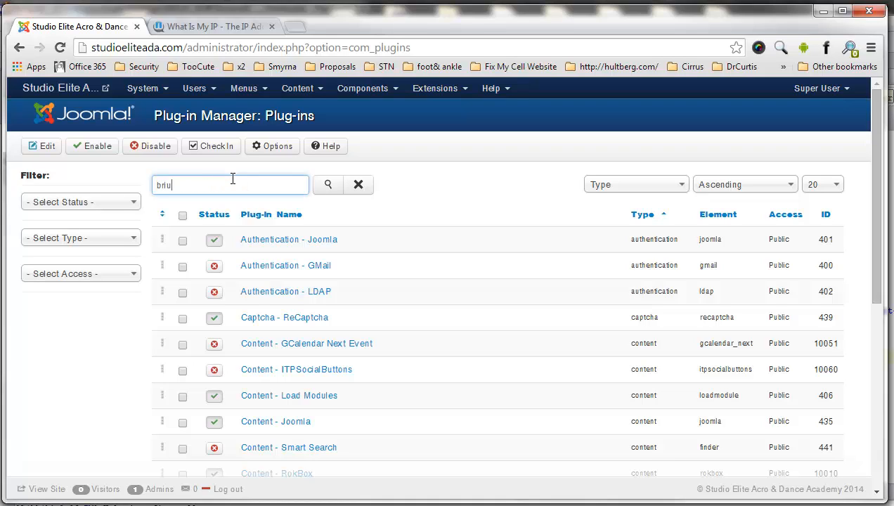
type("e")
key("Return")
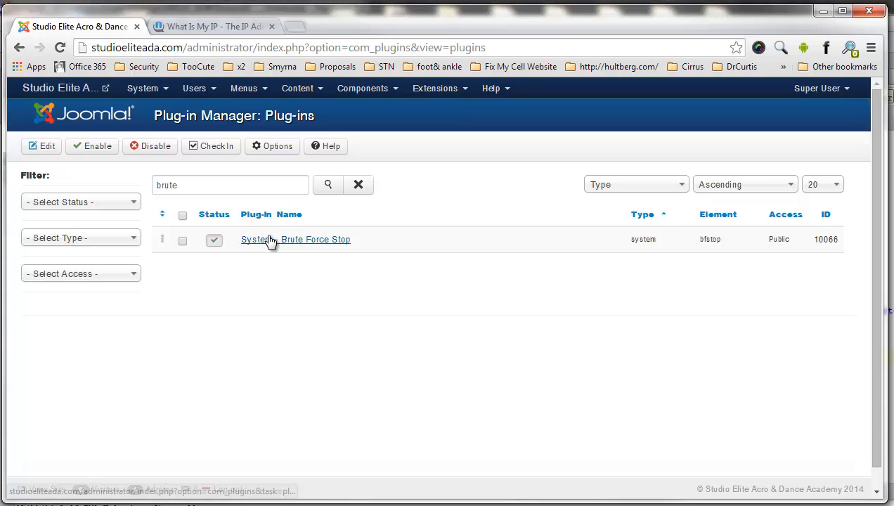
left_click(266, 240)
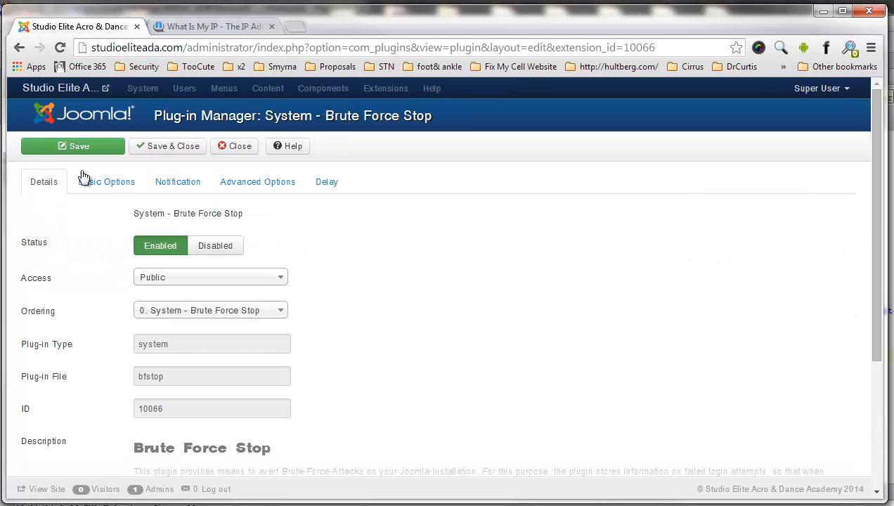
Review Brute Force Stop's basic, notification and advanced settings, then return to the plug-in list
left_click(102, 184)
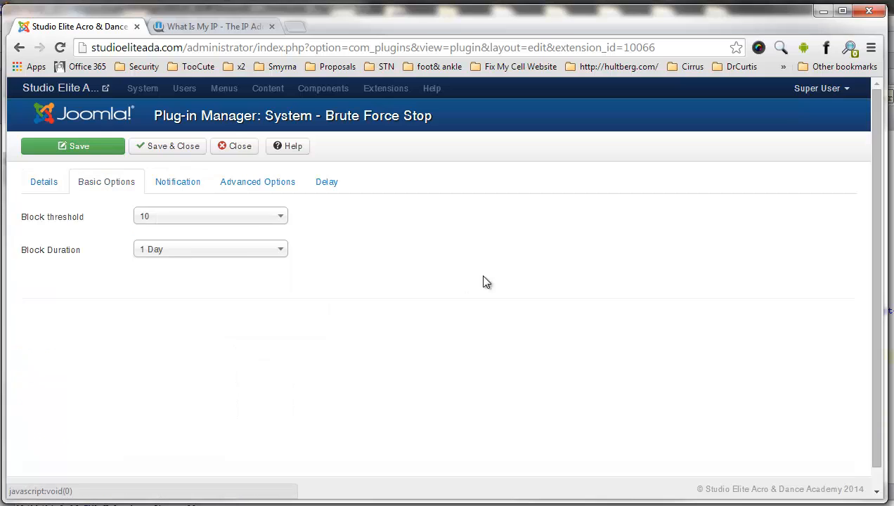
left_click(252, 185)
left_click(187, 184)
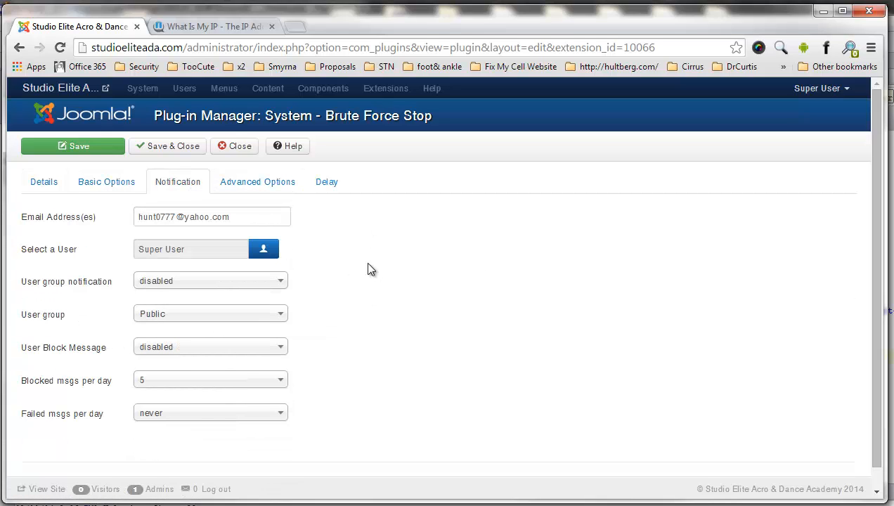
left_click(293, 186)
scroll(343, 215, "down", 2)
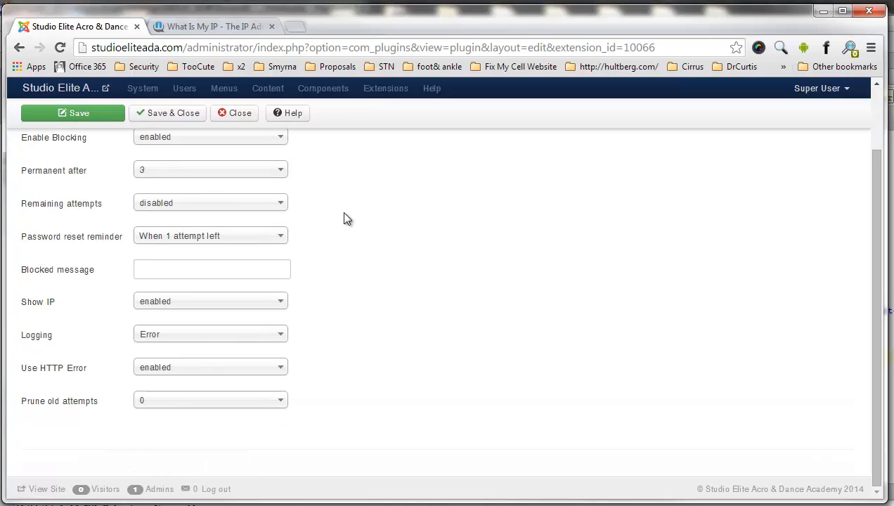
scroll(337, 207, "up", 2)
left_click(184, 182)
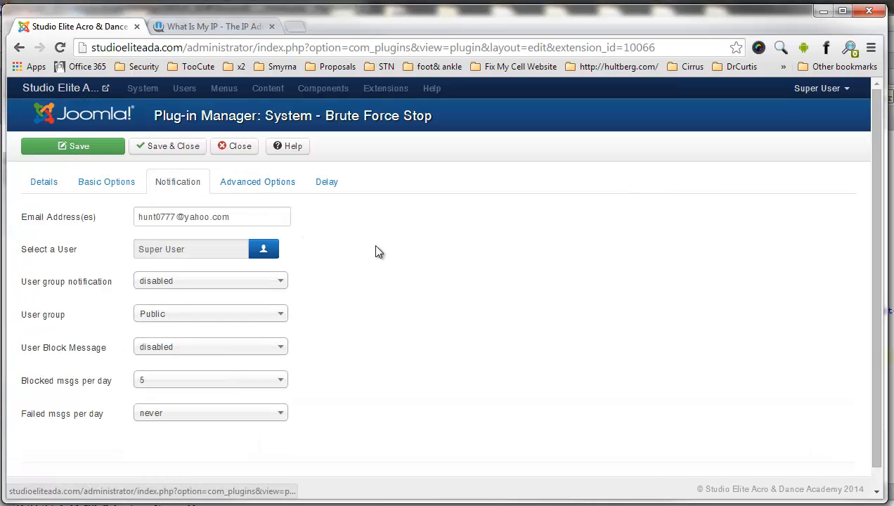
left_click(113, 188)
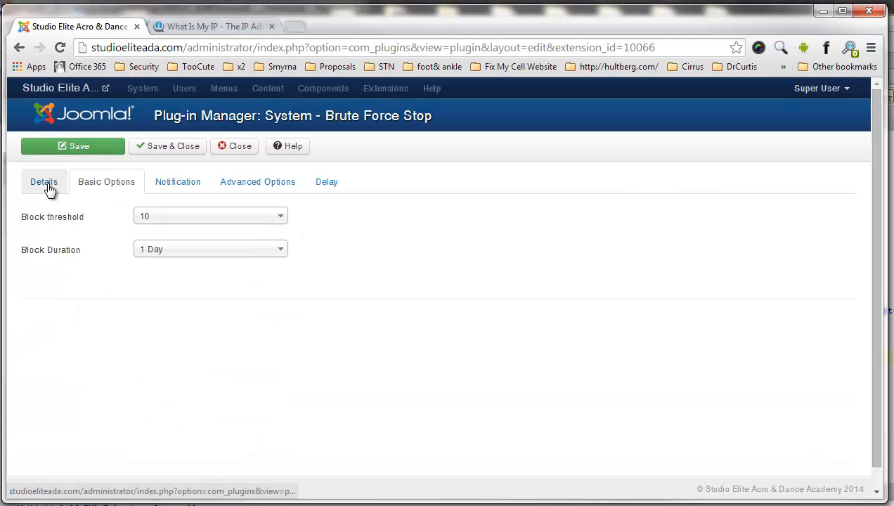
left_click(49, 189)
left_click(270, 189)
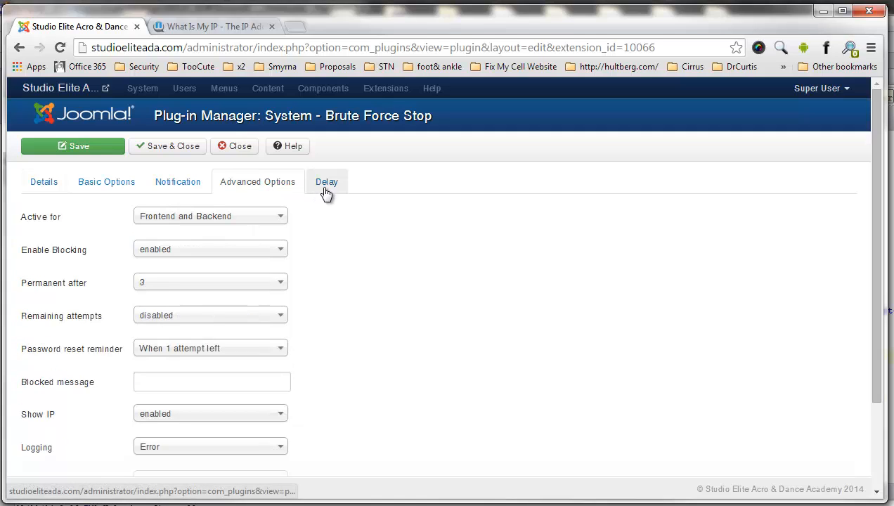
left_click(21, 47)
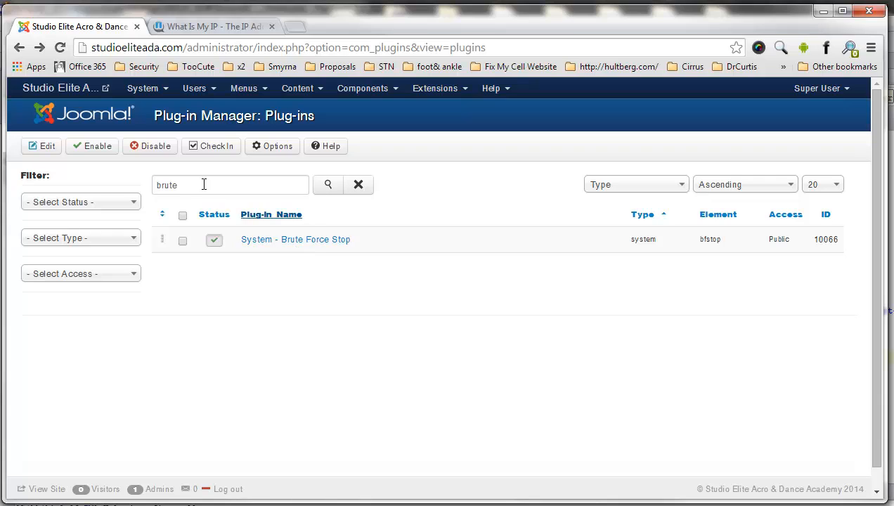
Search the plug-in list for "exile" and open the System - AdminExile plug-in
left_click_drag(200, 184, 154, 186)
type("exile")
key("Return")
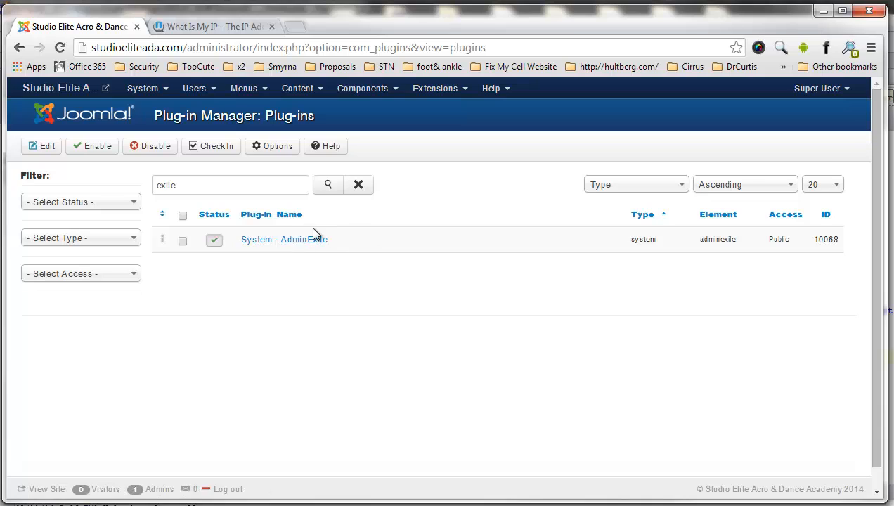
left_click(275, 242)
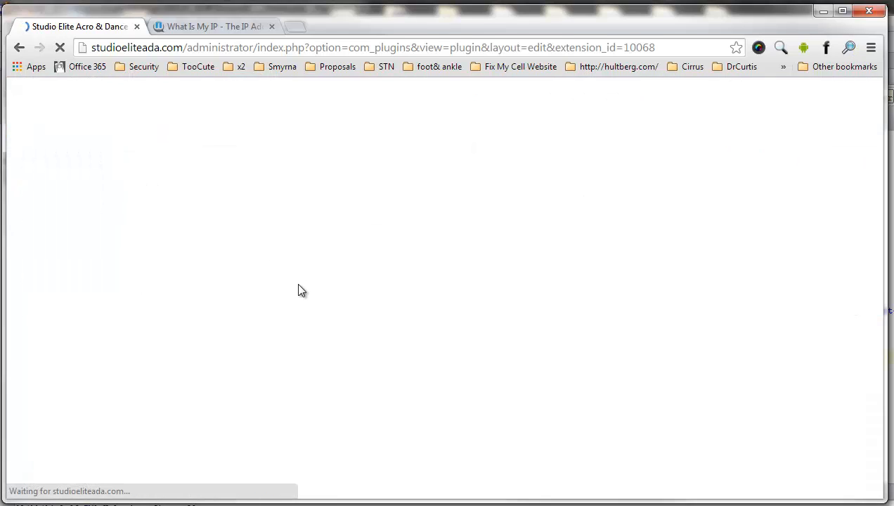
Review AdminExile's Basic Options, including the URL access key, and its Frontend Restrictions and Mail Link settings
left_click(104, 181)
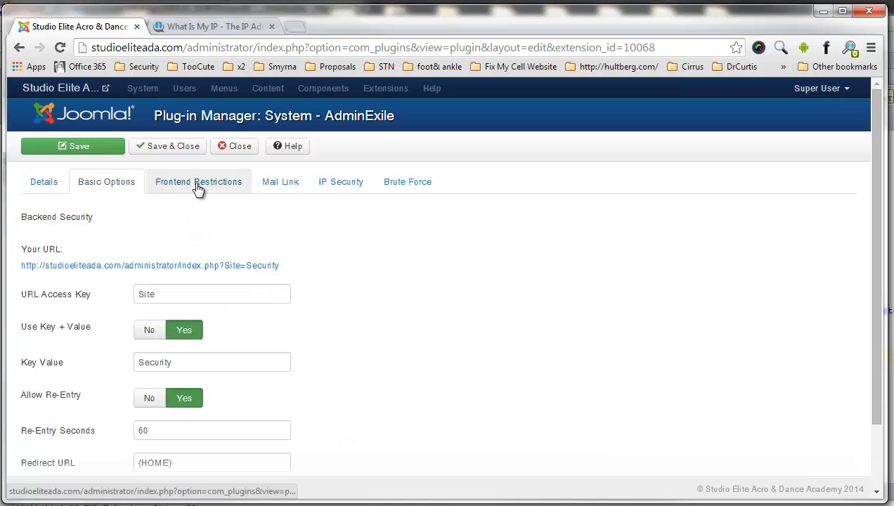
left_click(198, 184)
left_click(129, 187)
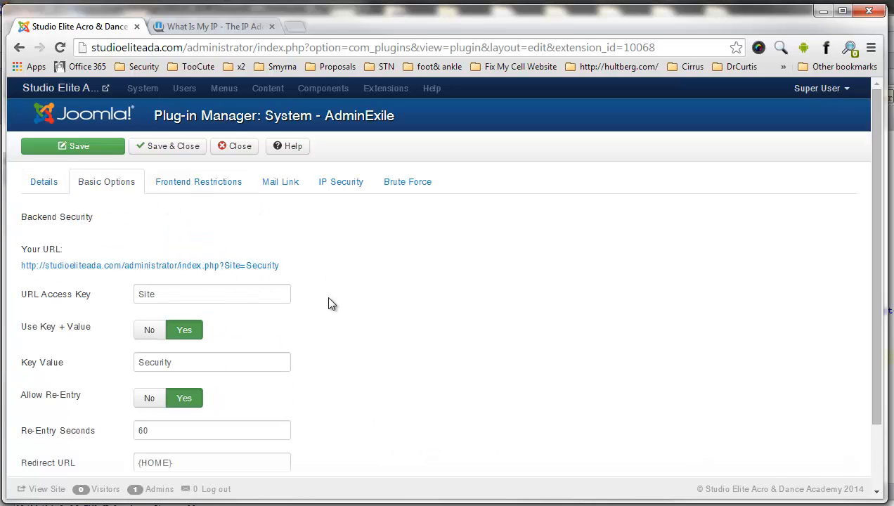
scroll(328, 295, "down", 2)
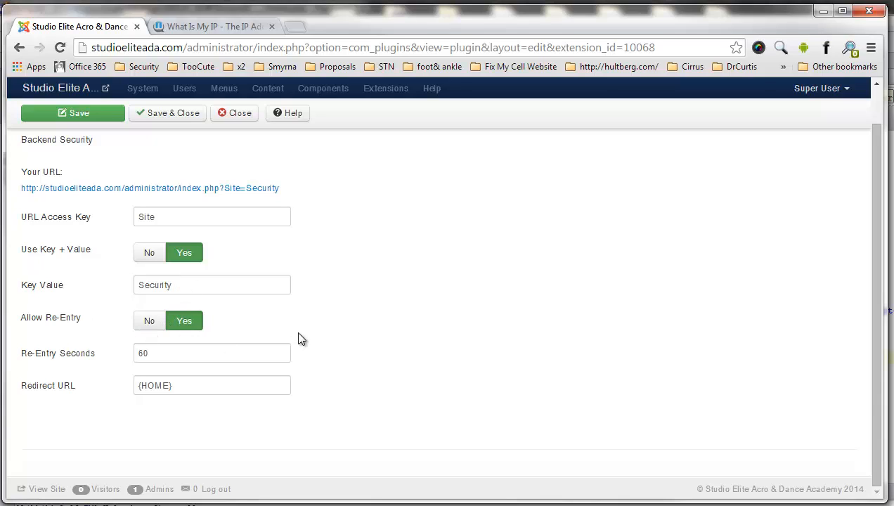
scroll(141, 281, "up", 3)
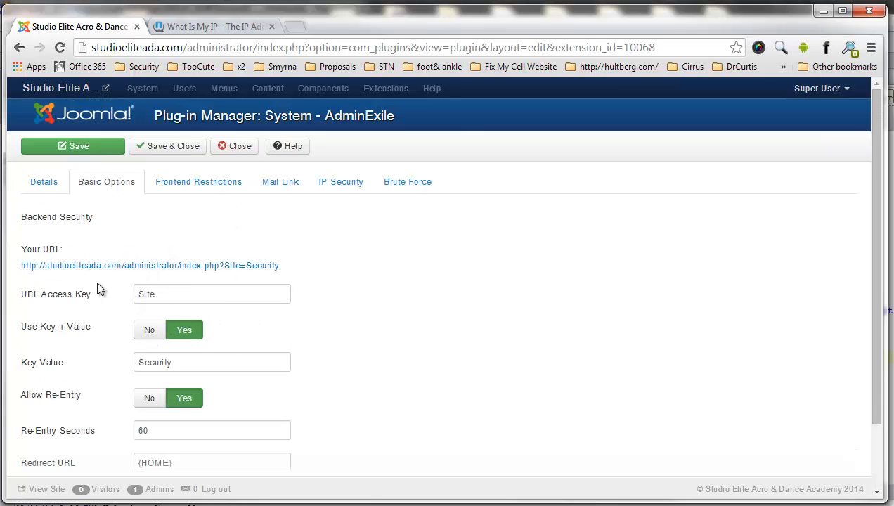
left_click(244, 184)
left_click(278, 185)
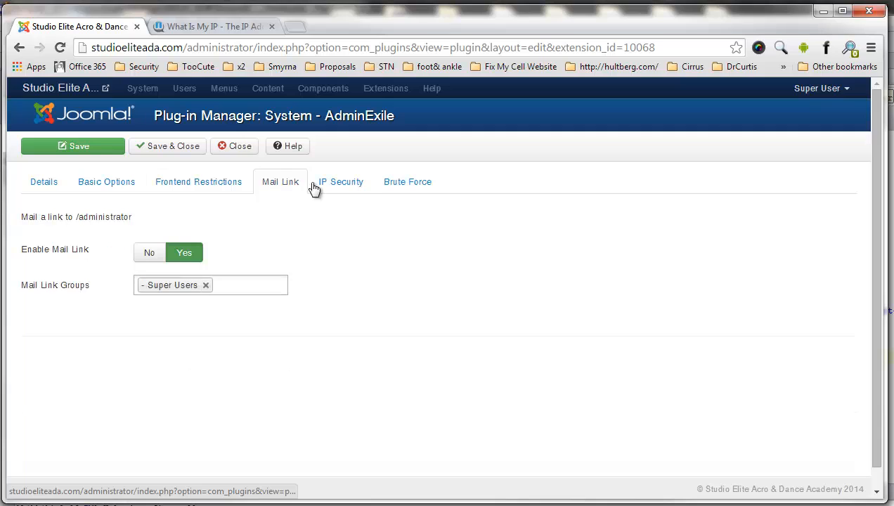
Examine AdminExile's IP Security settings, including the IP Whitelist, IP Blacklist and email notification options
left_click(332, 186)
scroll(326, 279, "down", 3)
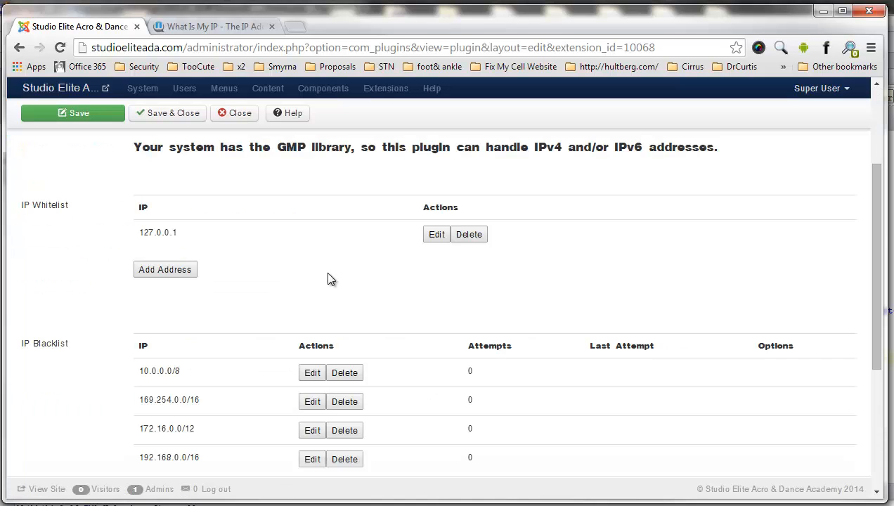
scroll(327, 278, "down", 3)
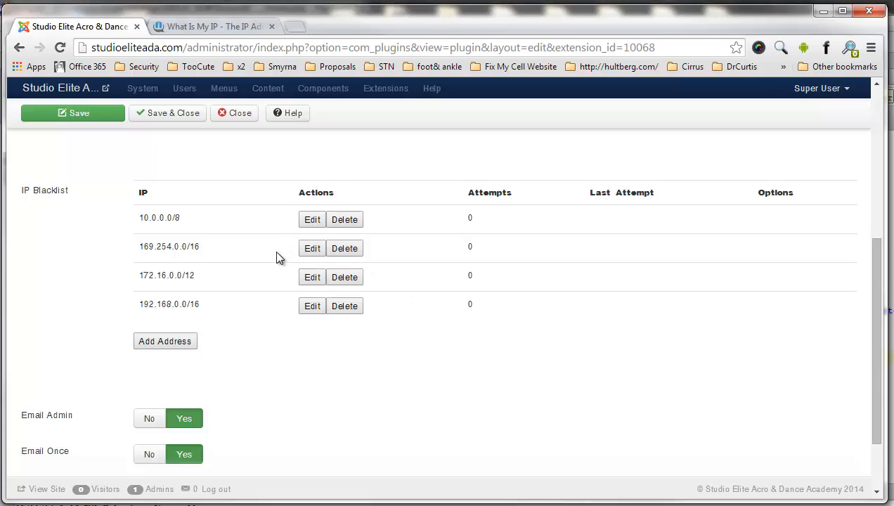
scroll(76, 292, "down", 1)
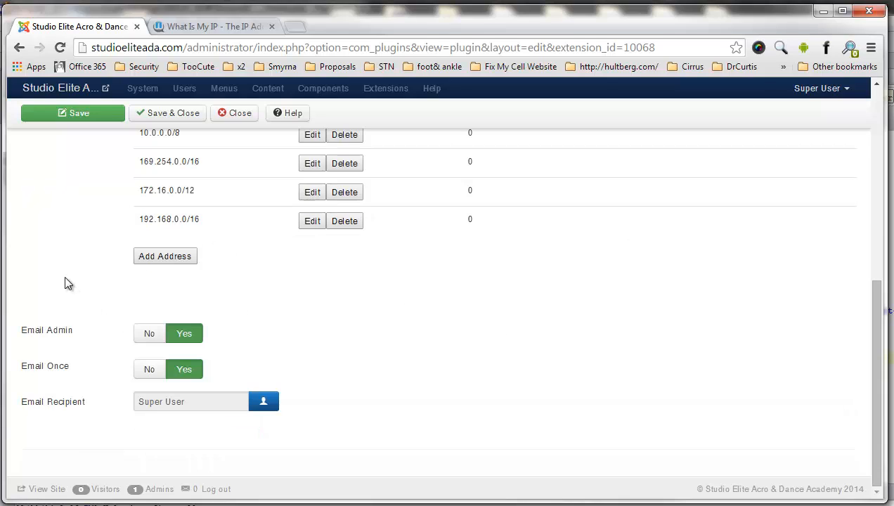
scroll(67, 281, "up", 6)
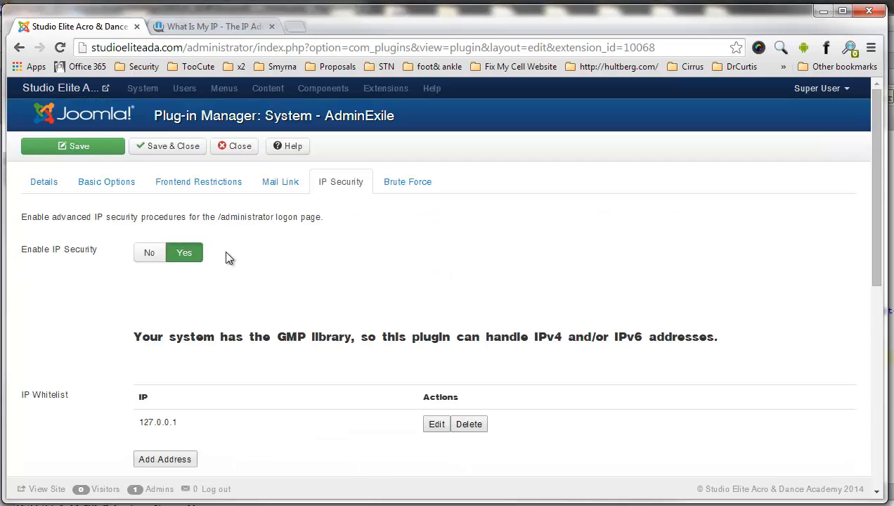
Copy the computer's public IP address from the What Is My IP page and add it to AdminExile's IP Whitelist
left_click(226, 27)
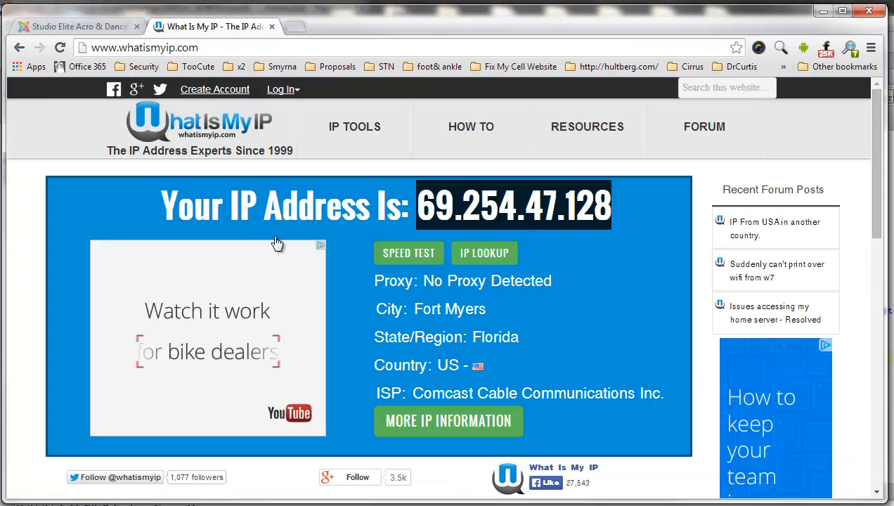
right_click(444, 210)
left_click(483, 218)
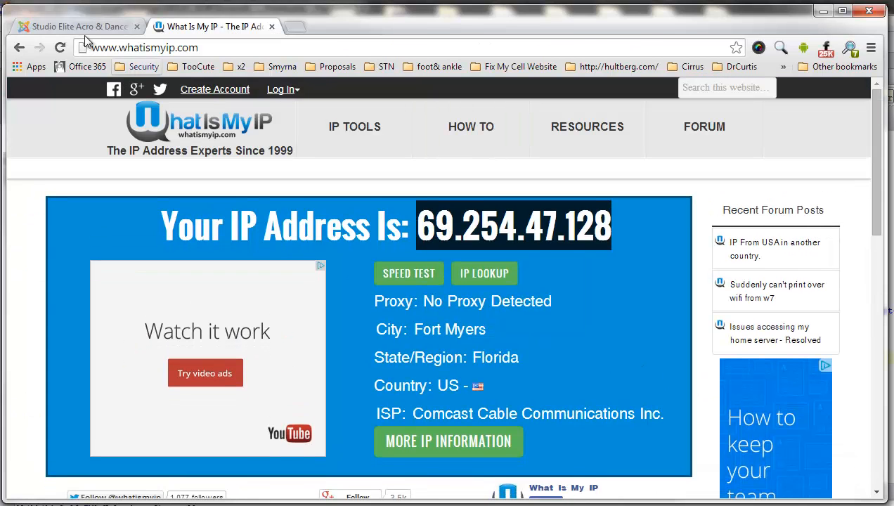
left_click(84, 29)
scroll(288, 293, "down", 3)
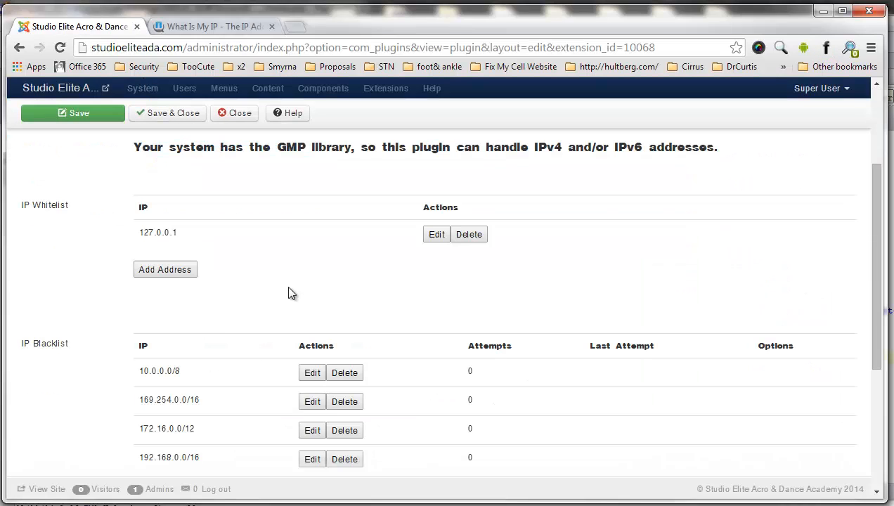
left_click(147, 273)
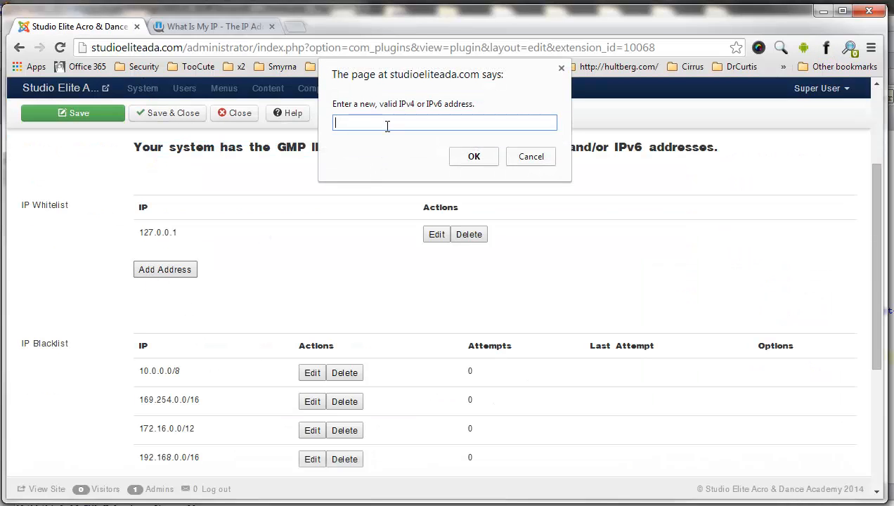
key("ctrl+v")
left_click(473, 158)
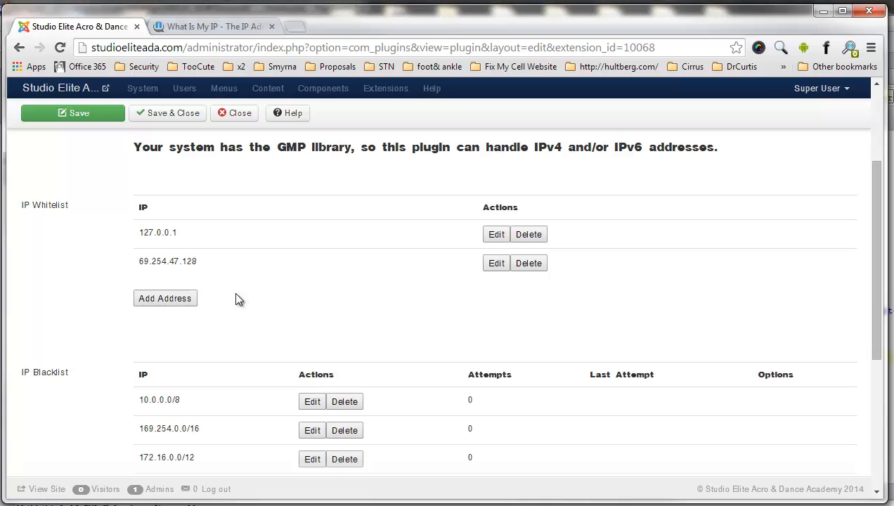
left_click(181, 300)
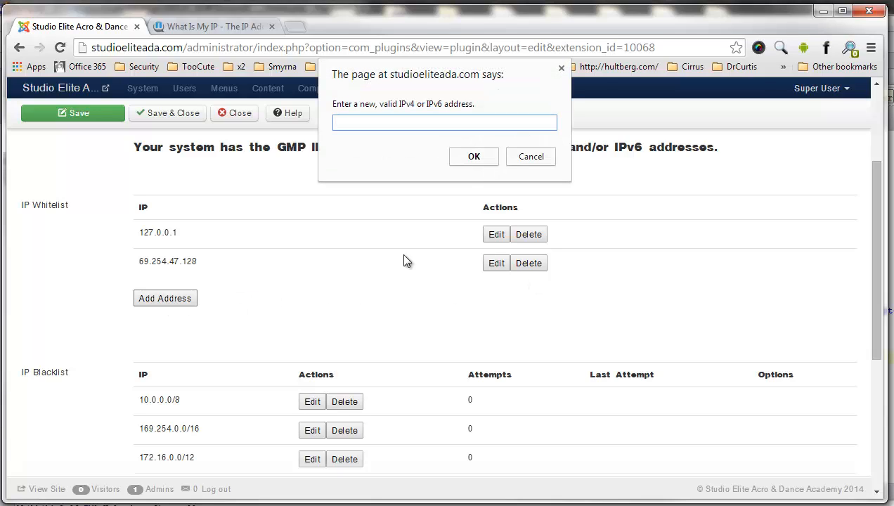
left_click(538, 156)
Save the AdminExile plug-in settings and close the plug-in to return to the plug-in list
scroll(594, 305, "up", 3)
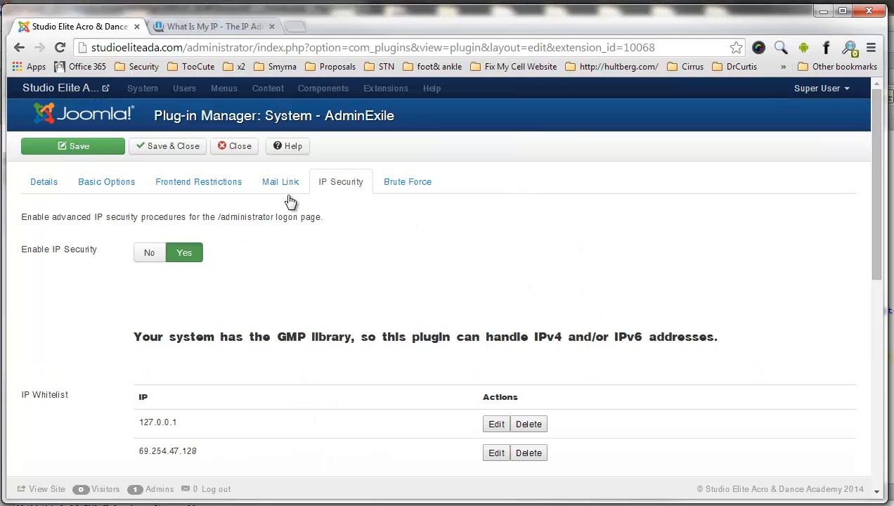
left_click(70, 146)
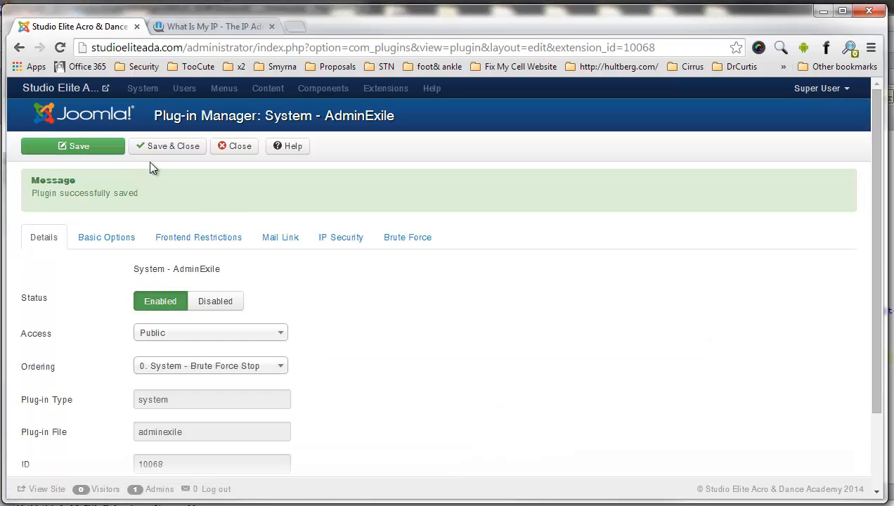
scroll(168, 162, "down", 2)
scroll(199, 162, "up", 2)
left_click(223, 148)
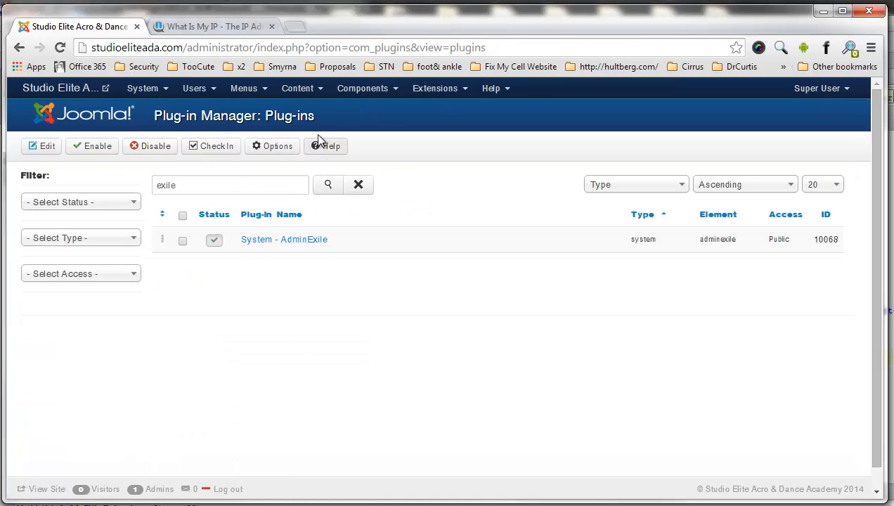
Go to the User Manager and open the Super User account's profile
left_click(198, 90)
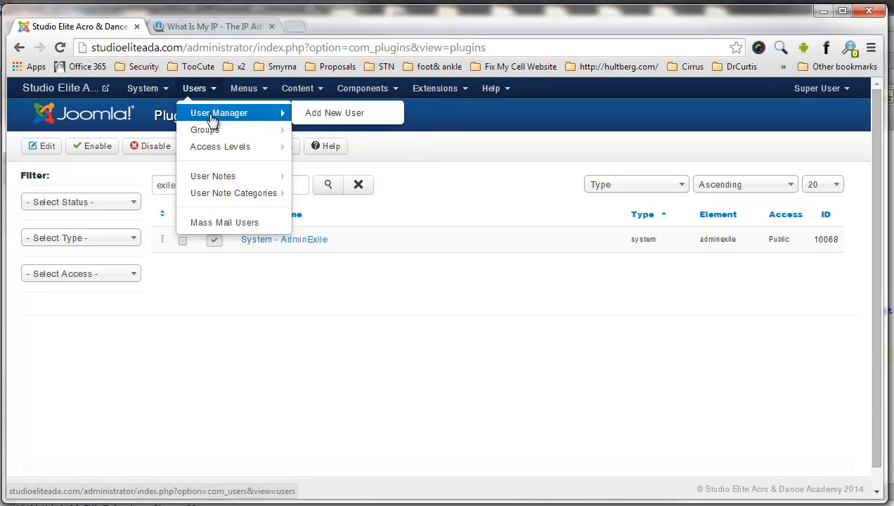
left_click(213, 119)
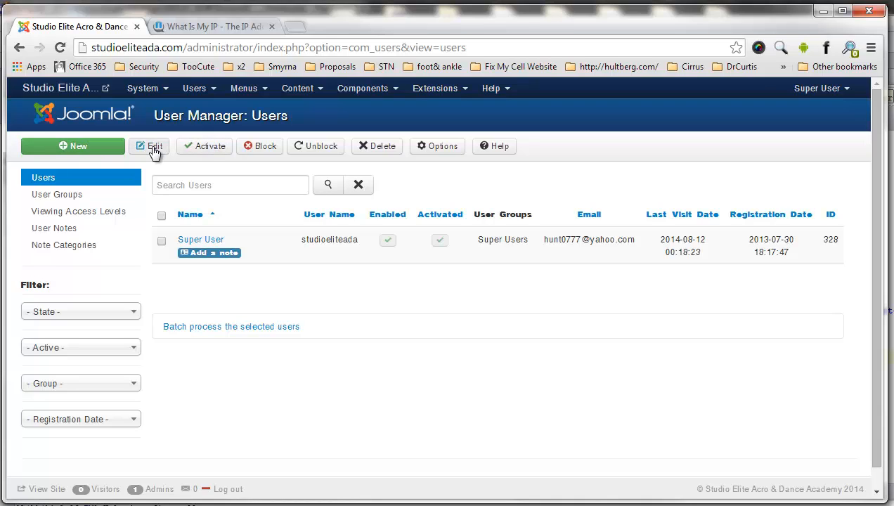
left_click(205, 251)
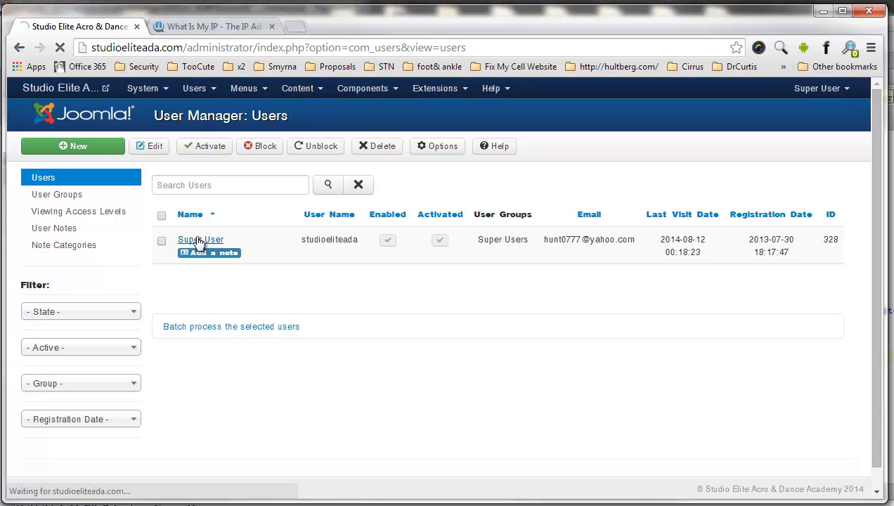
left_click(192, 281)
left_click(184, 309)
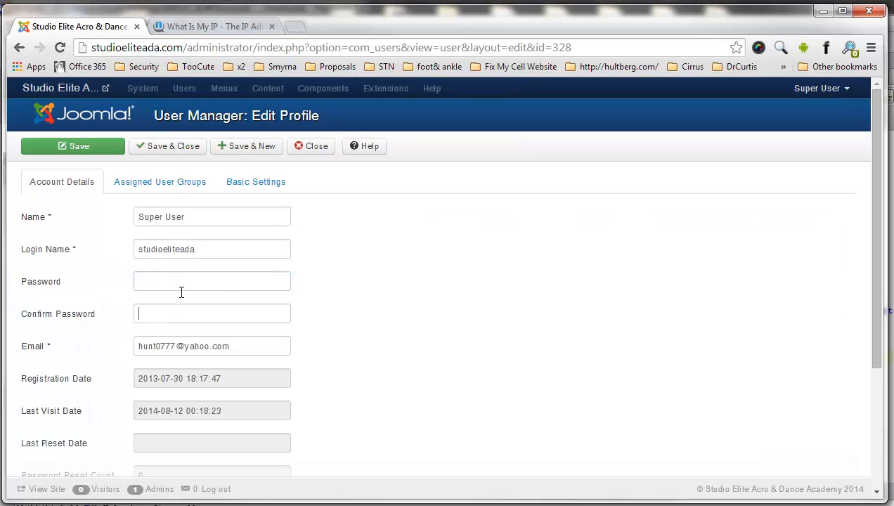
left_click(181, 277)
left_click(176, 310)
left_click(182, 312)
left_click(182, 281)
left_click(182, 311)
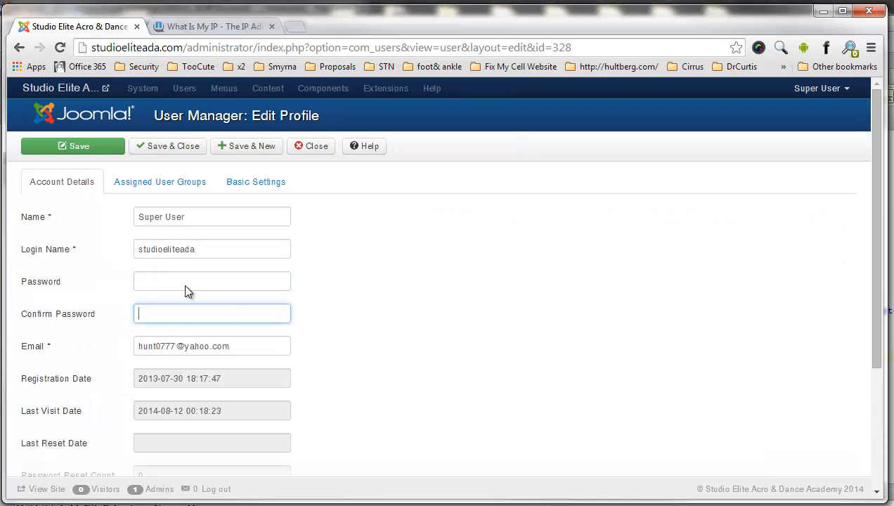
left_click(185, 284)
left_click(392, 296)
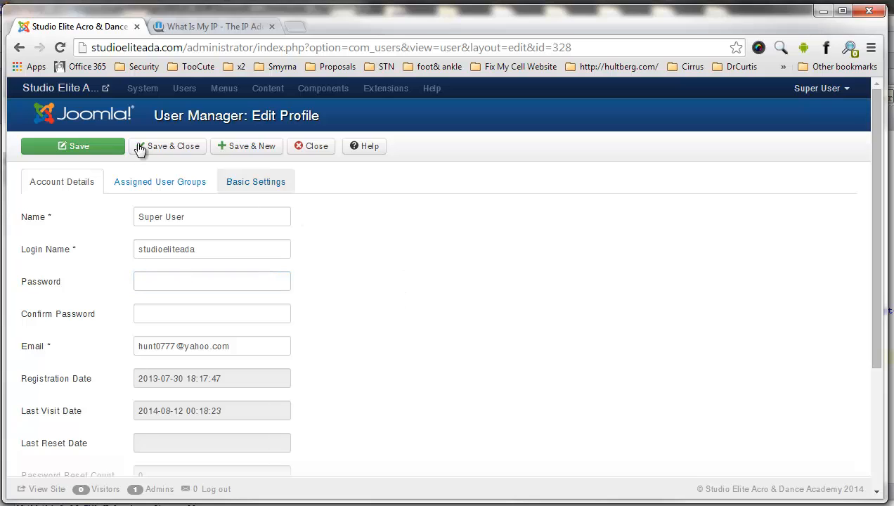
left_click(314, 147)
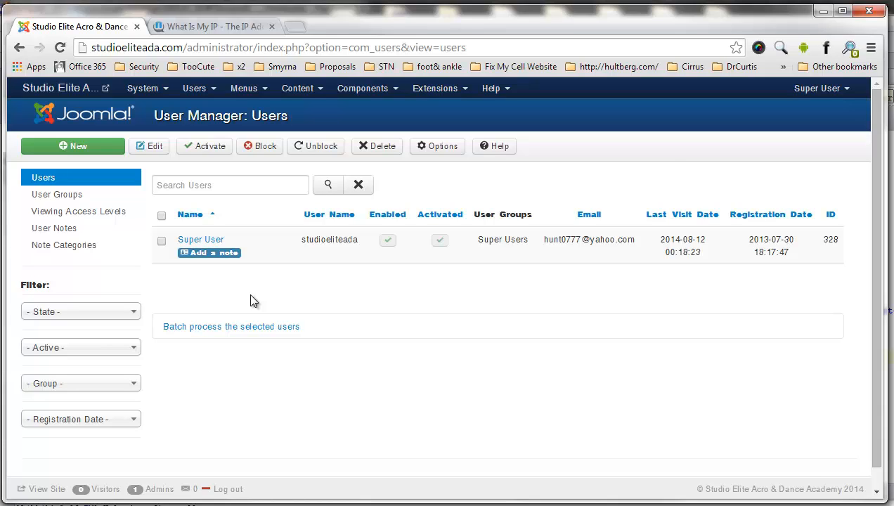
Examine the Super User's e-mail address in the user list by highlighting it, then clear the selection
double_click(545, 240)
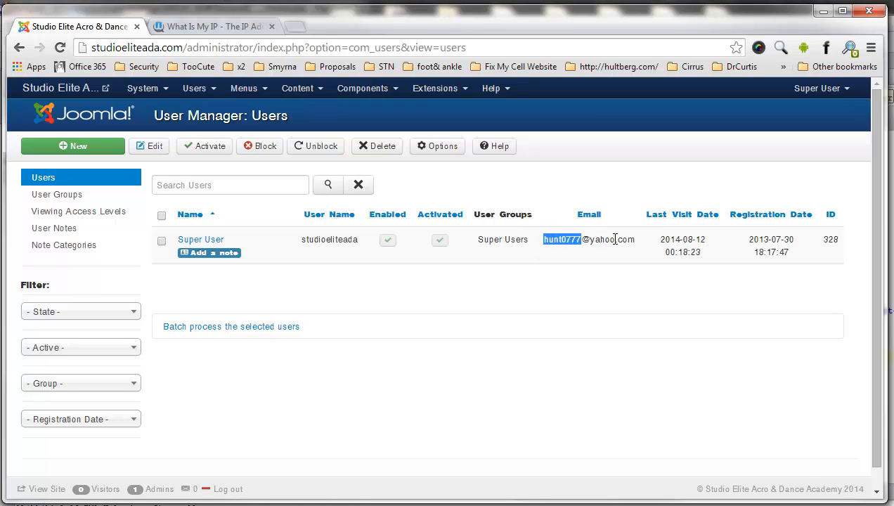
left_click_drag(615, 239, 635, 240)
left_click(545, 241)
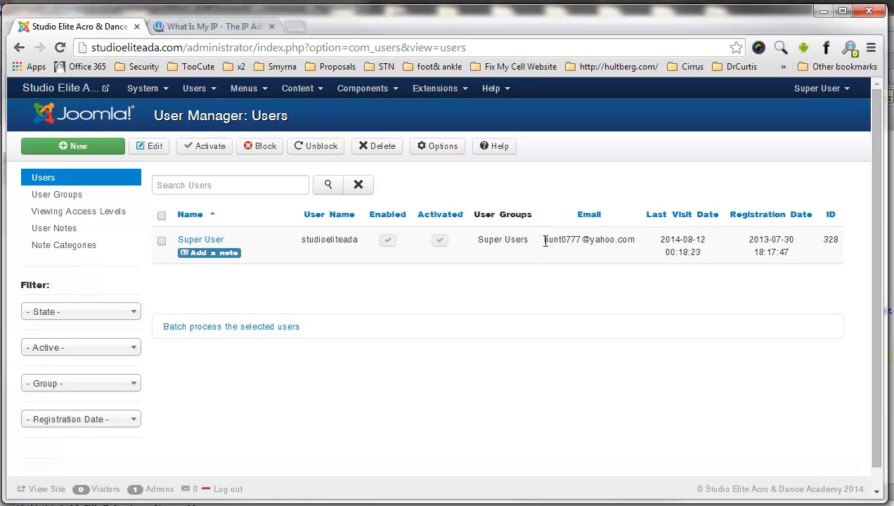
left_click_drag(545, 241, 635, 239)
left_click(582, 244)
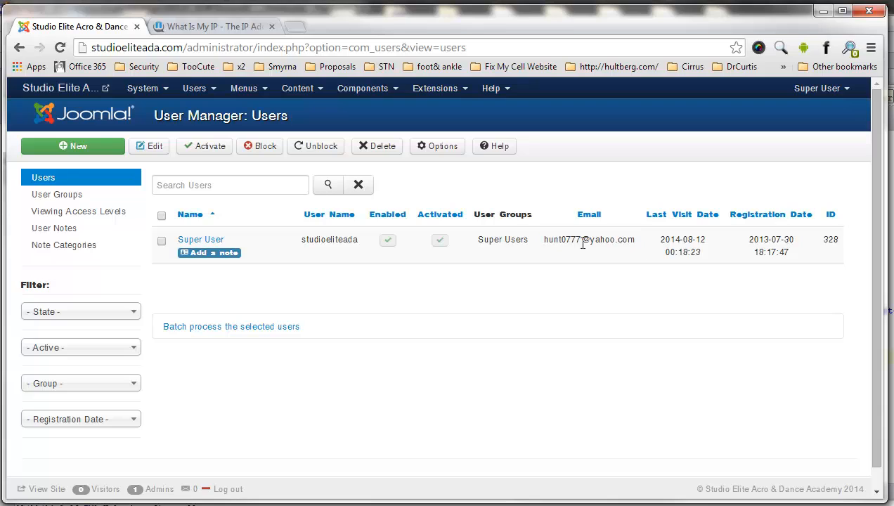